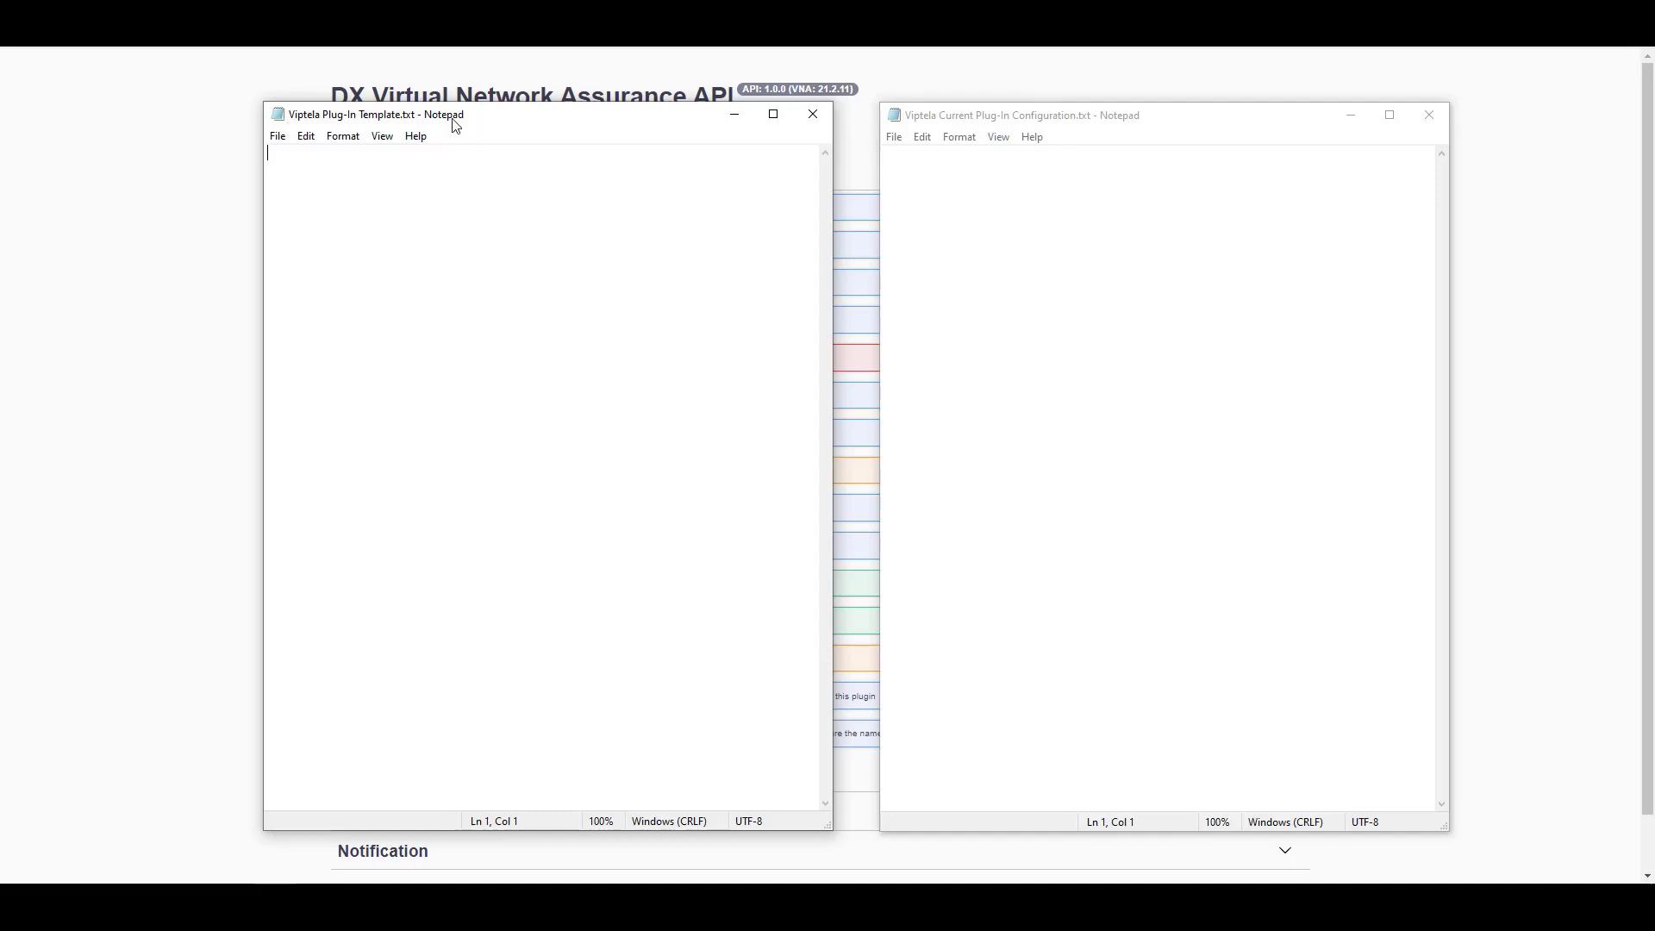
# Bring the Swagger UI page forward and expand the Admin endpoint group
pyautogui.click(947, 119)
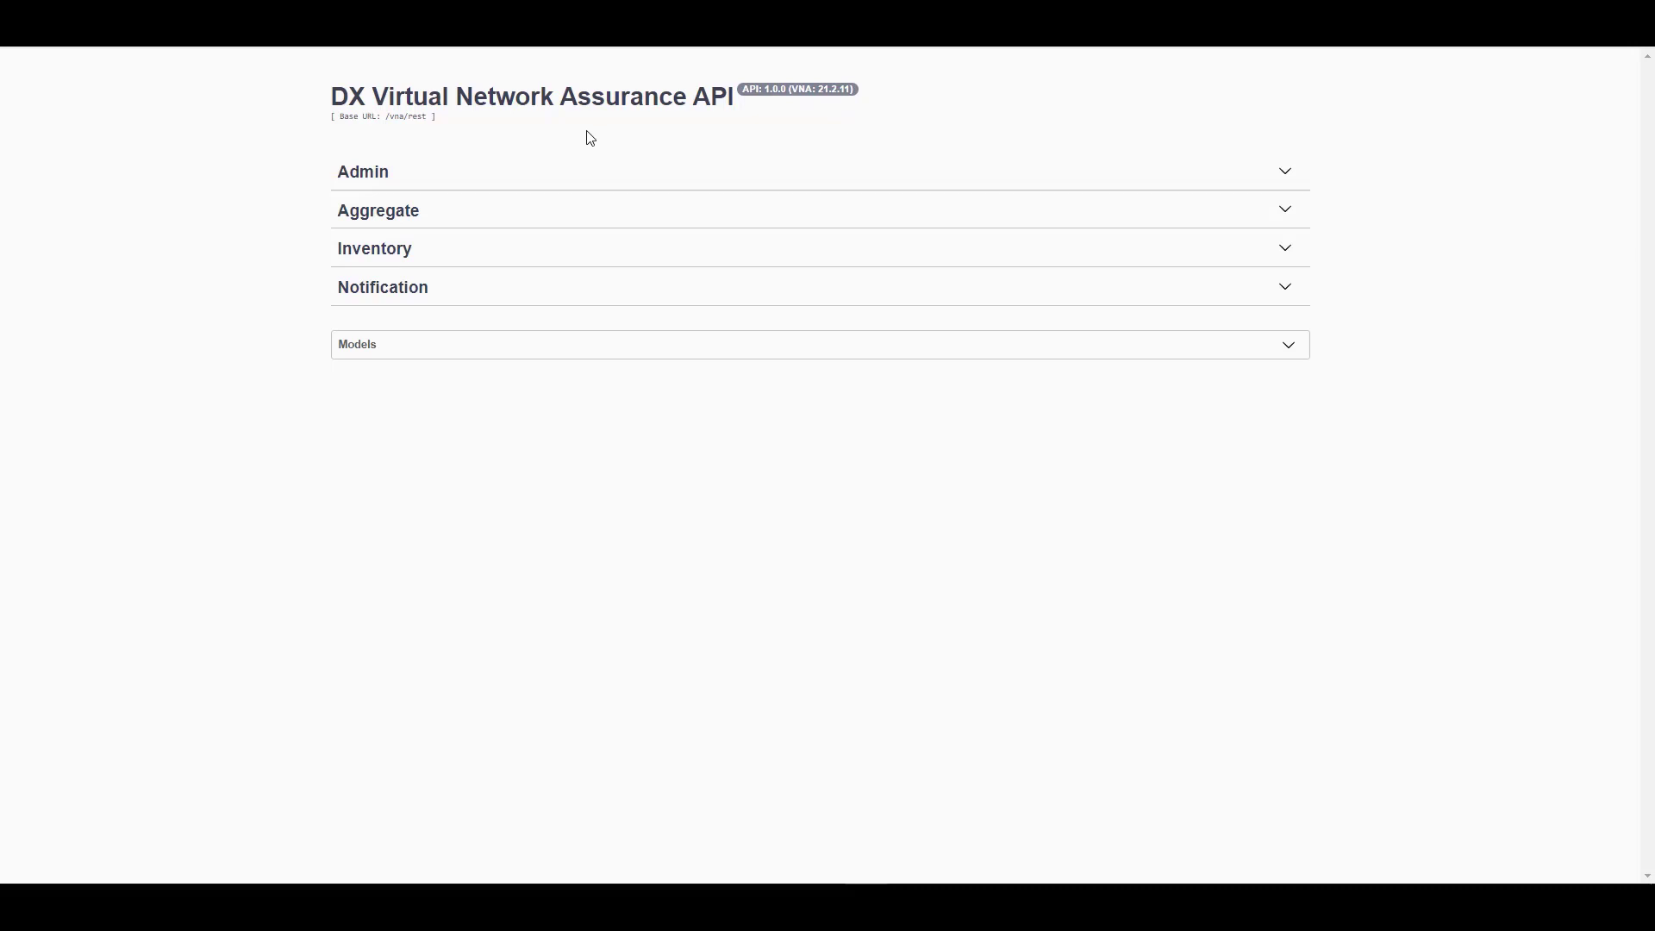
pyautogui.click(394, 177)
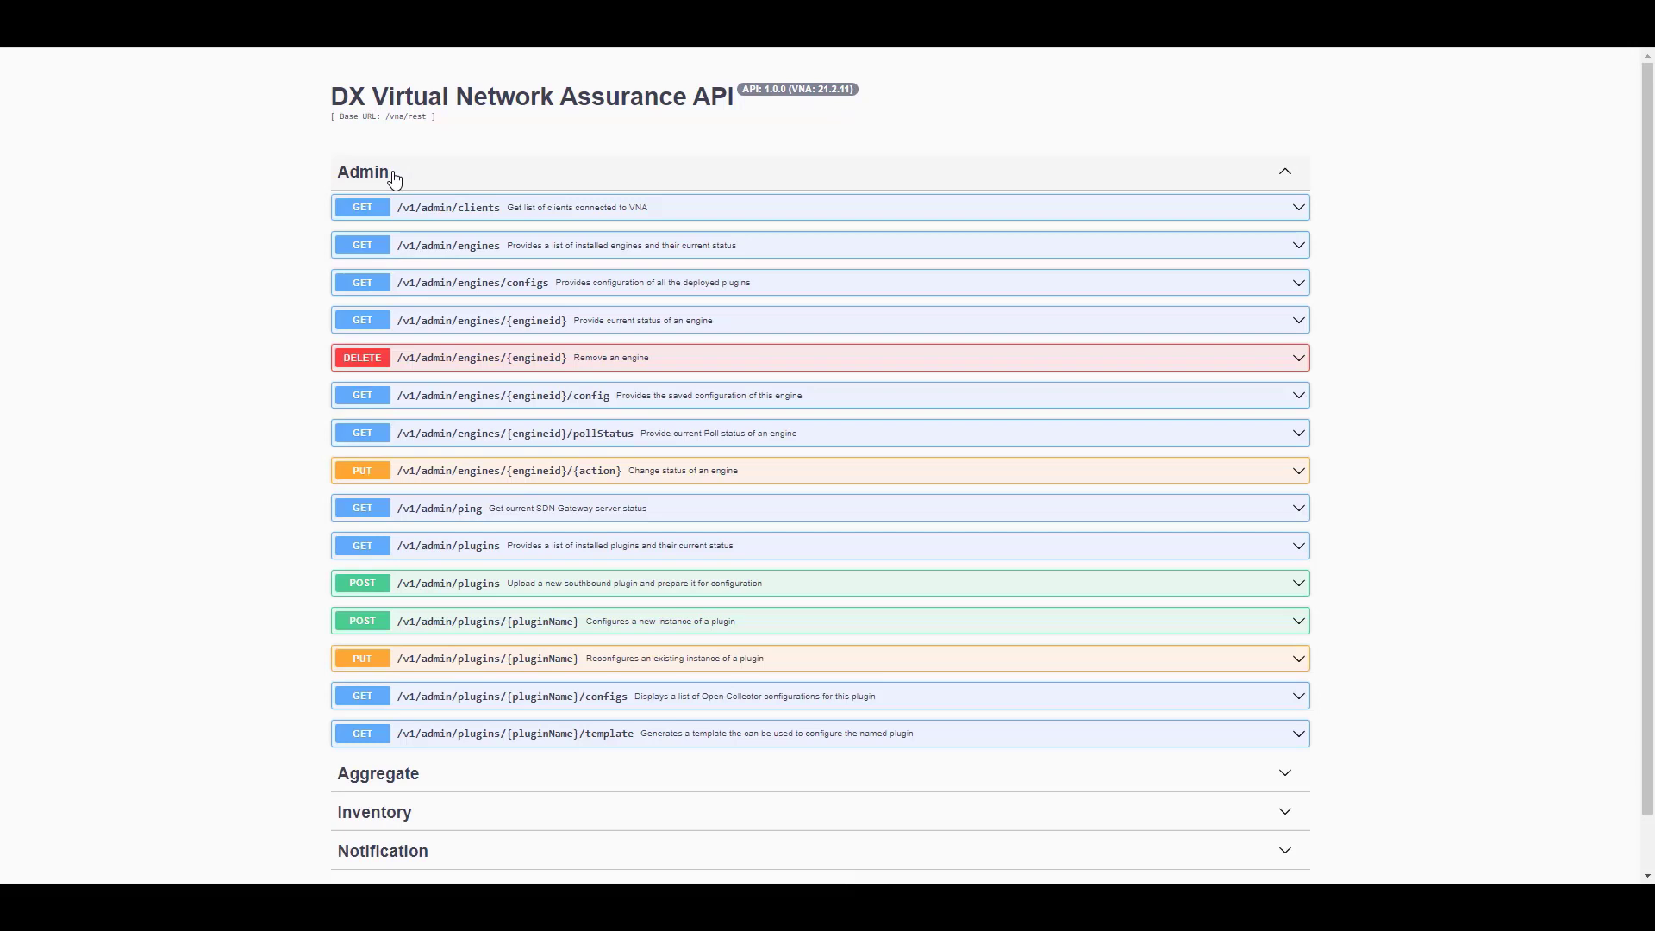
# Run GET /v1/admin/plugins and copy the 'Viptela Plugin' name from the response
pyautogui.click(474, 558)
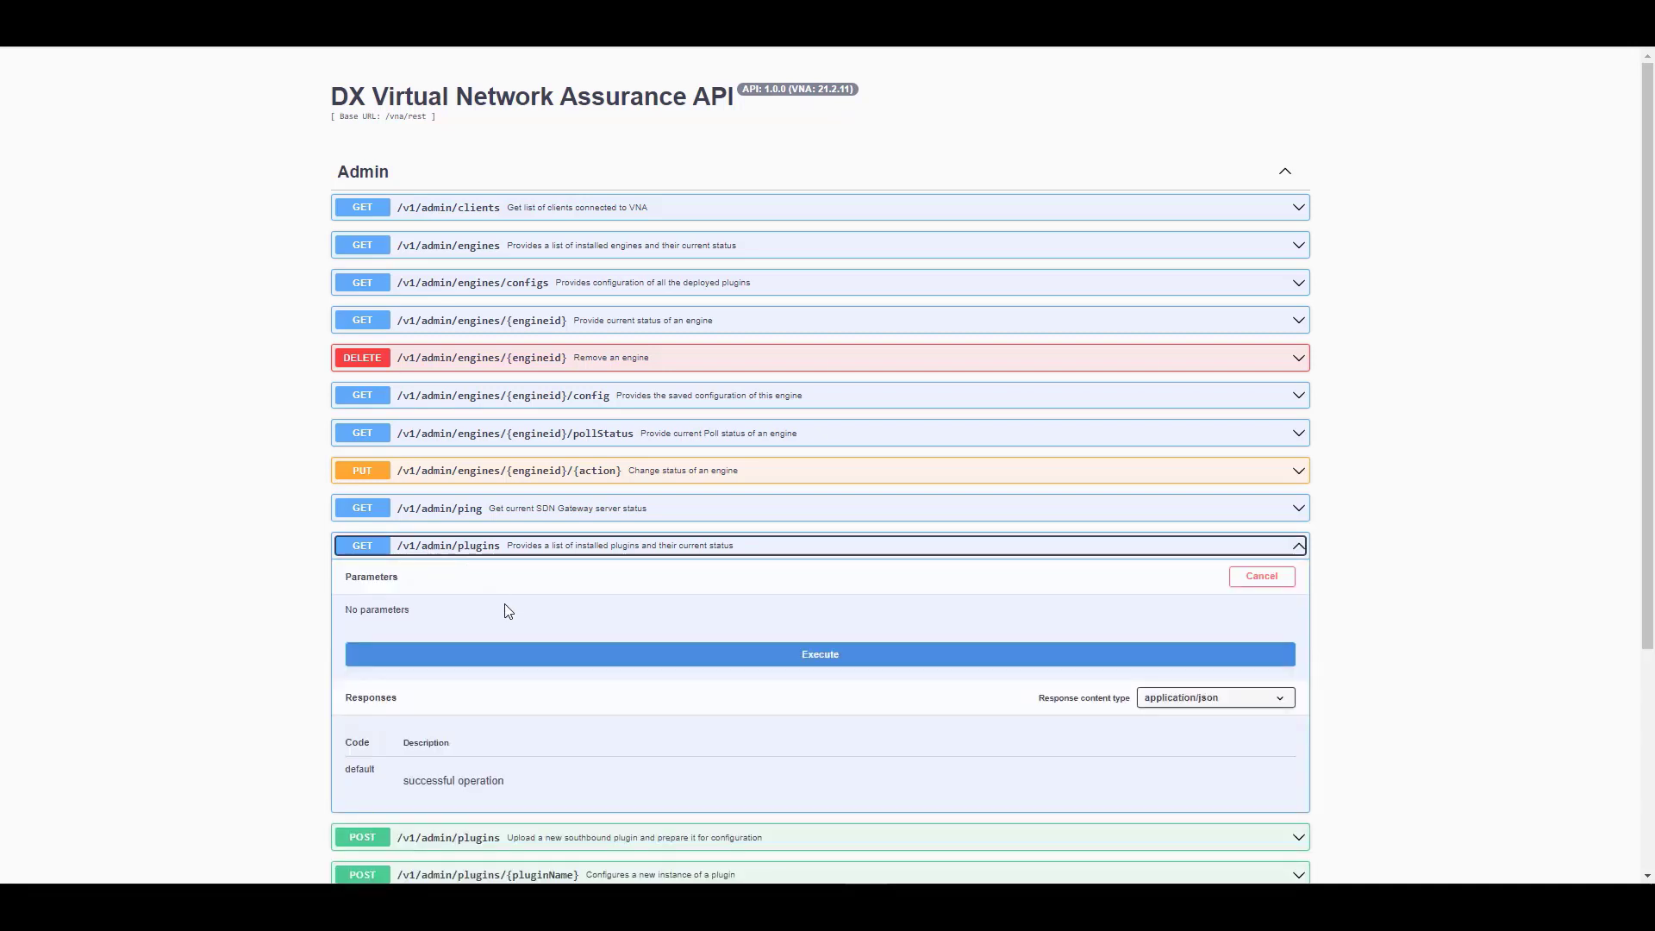
pyautogui.click(517, 662)
pyautogui.scroll(-7, 303, 592)
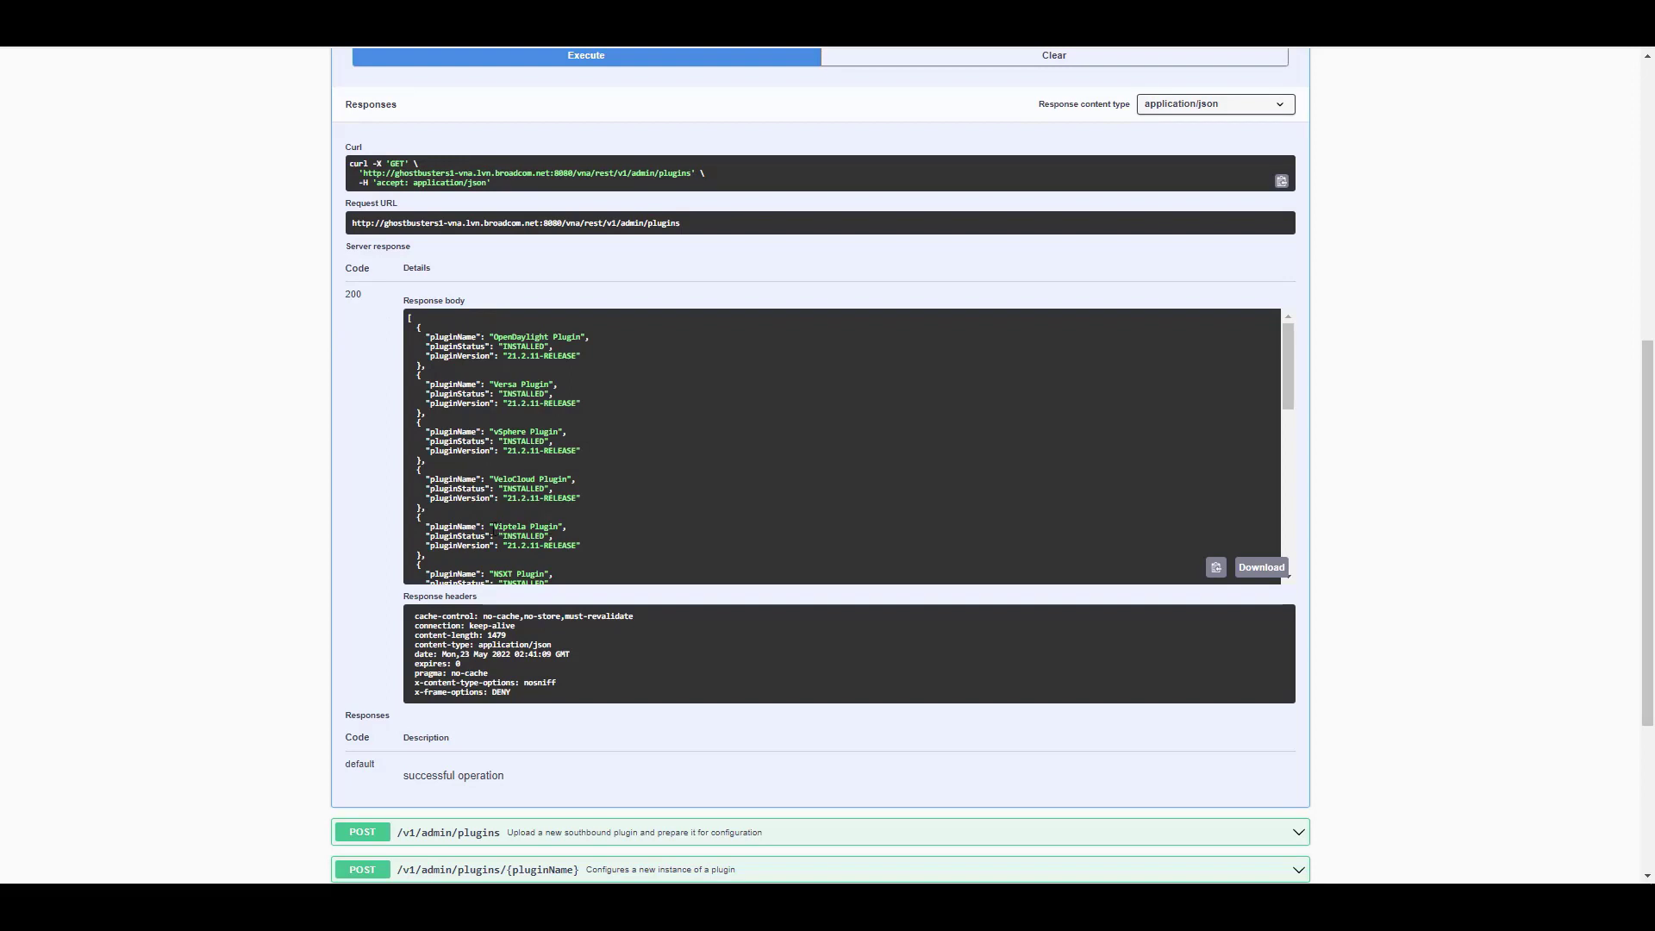
pyautogui.moveTo(493, 526); pyautogui.dragTo(558, 526)
pyautogui.rightClick(553, 526)
pyautogui.click(574, 539)
pyautogui.scroll(3, 328, 482)
# Collapse the plugins list and expand GET /v1/admin/plugins/{pluginName}/template
pyautogui.click(369, 205)
pyautogui.scroll(4, 327, 465)
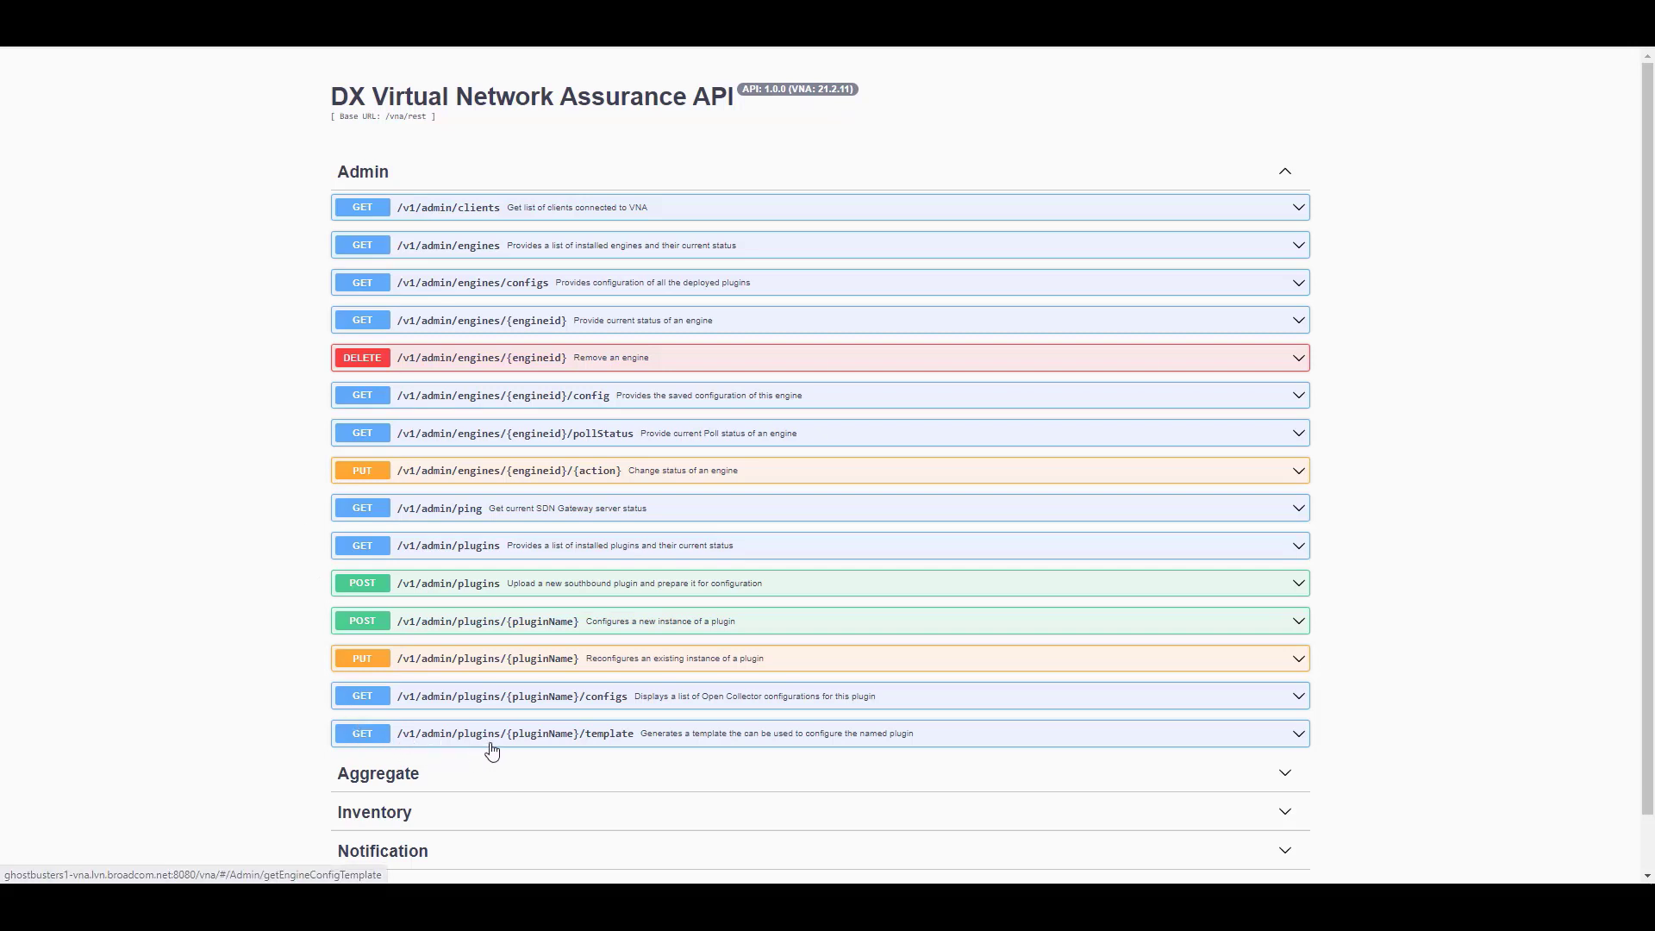
pyautogui.click(602, 737)
# Paste 'Viptela Plugin' as pluginName and execute the template request to get the PLUGIN_CONFIG JSON
pyautogui.scroll(-3, 319, 743)
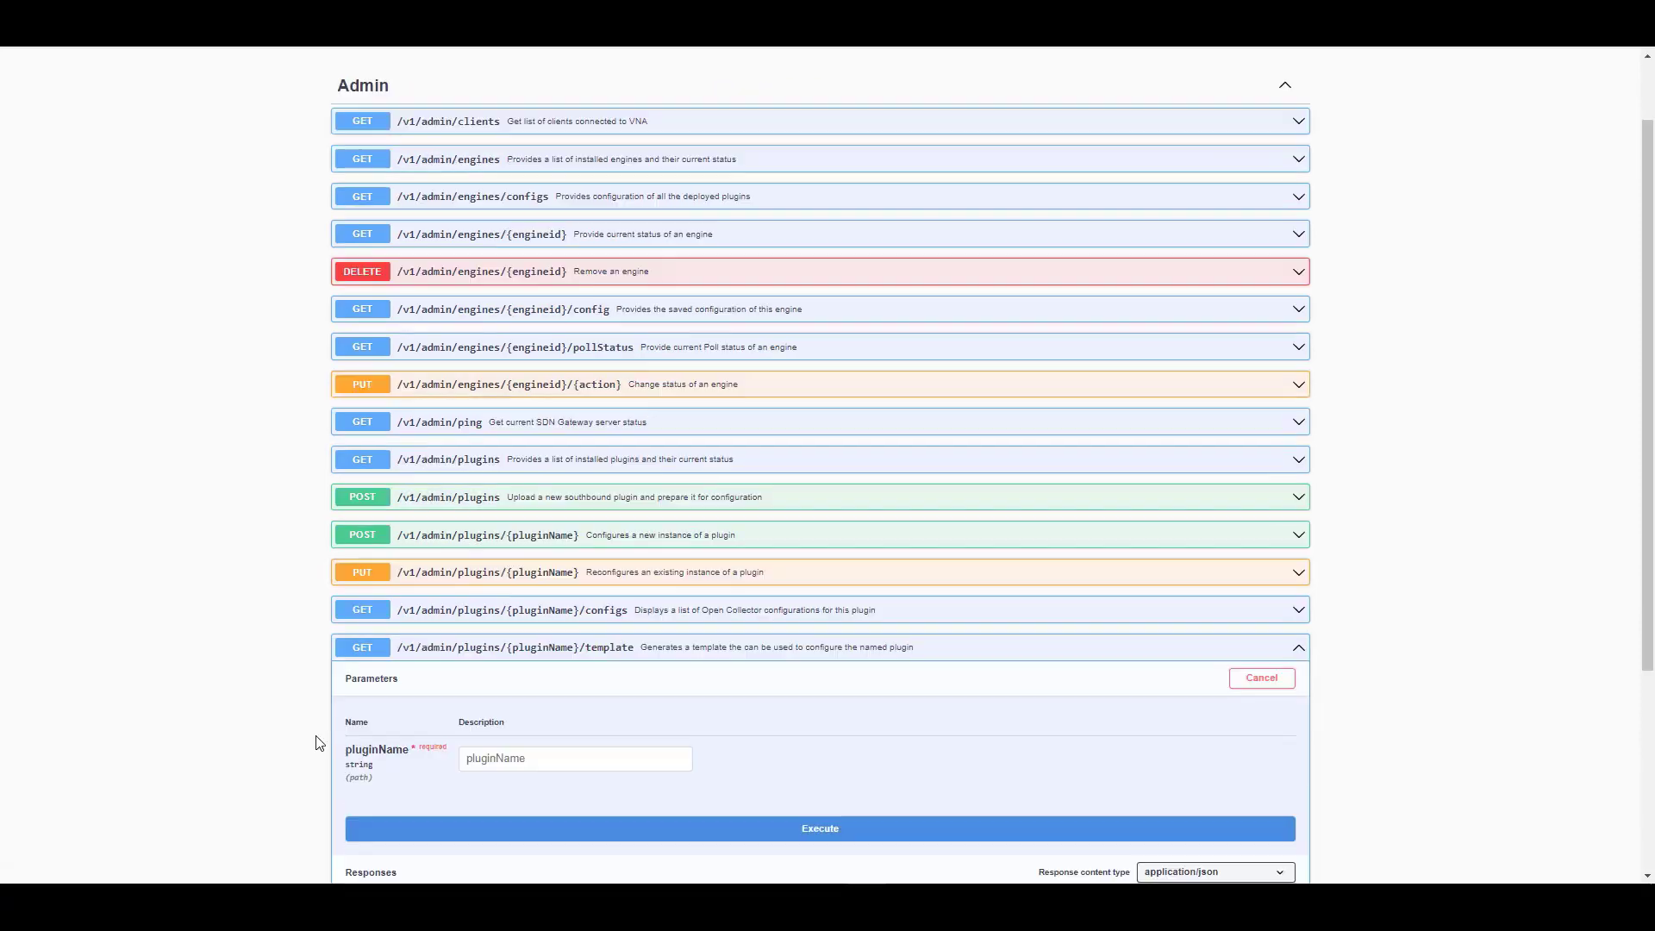
pyautogui.click(468, 588)
pyautogui.rightClick(468, 589)
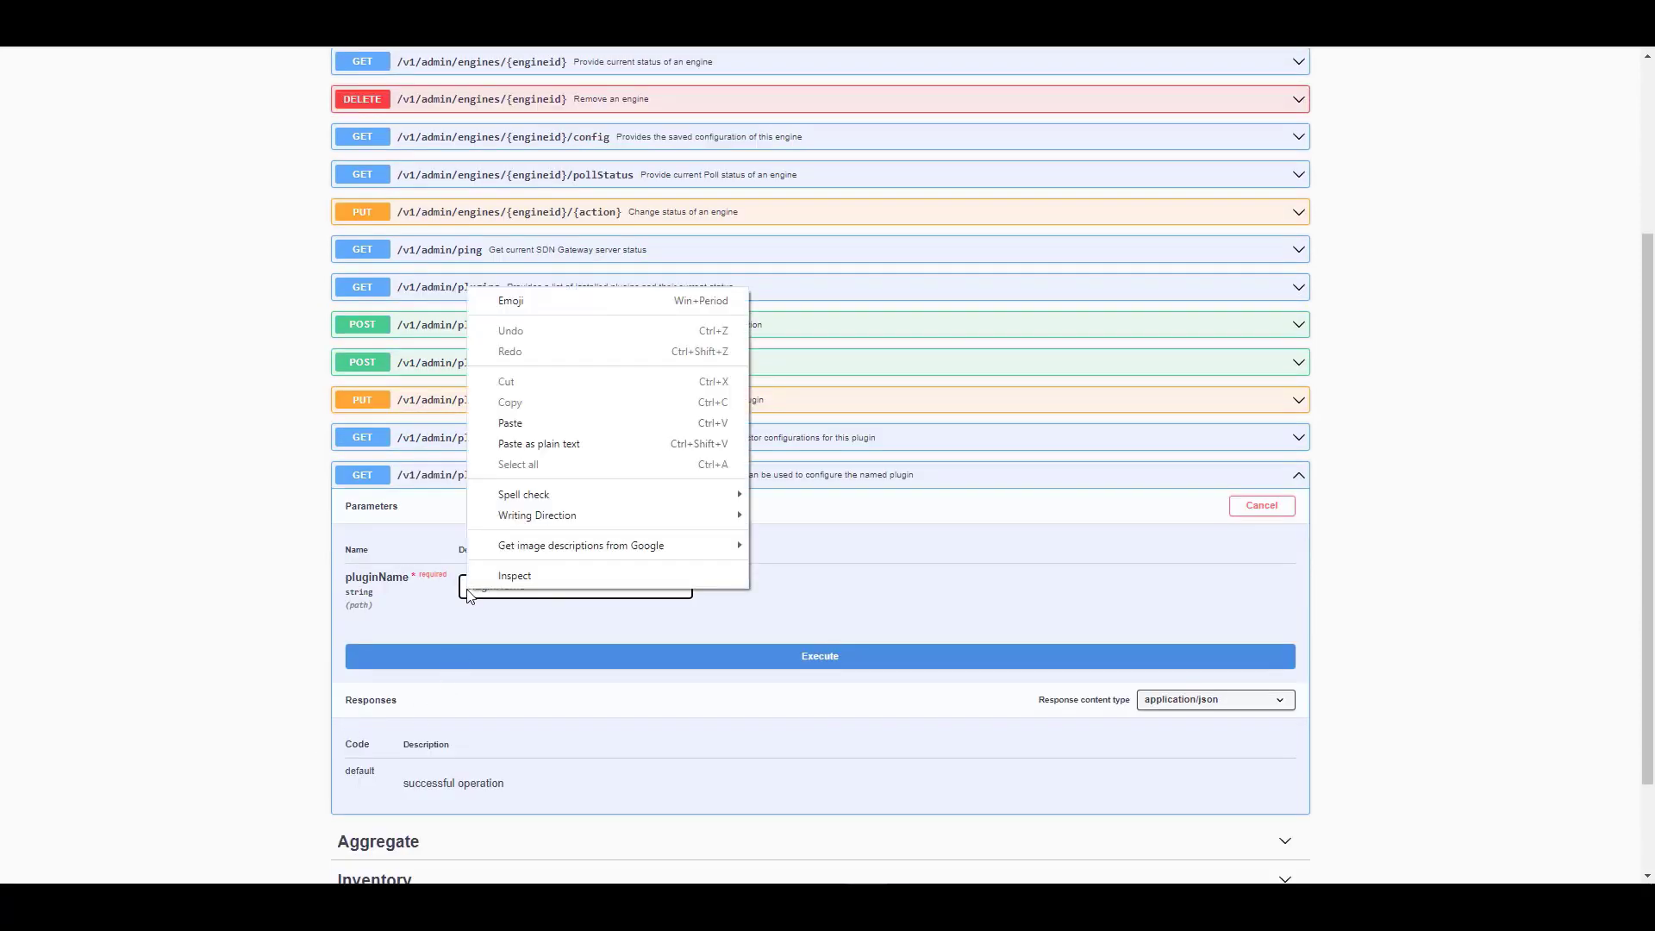
pyautogui.click(525, 427)
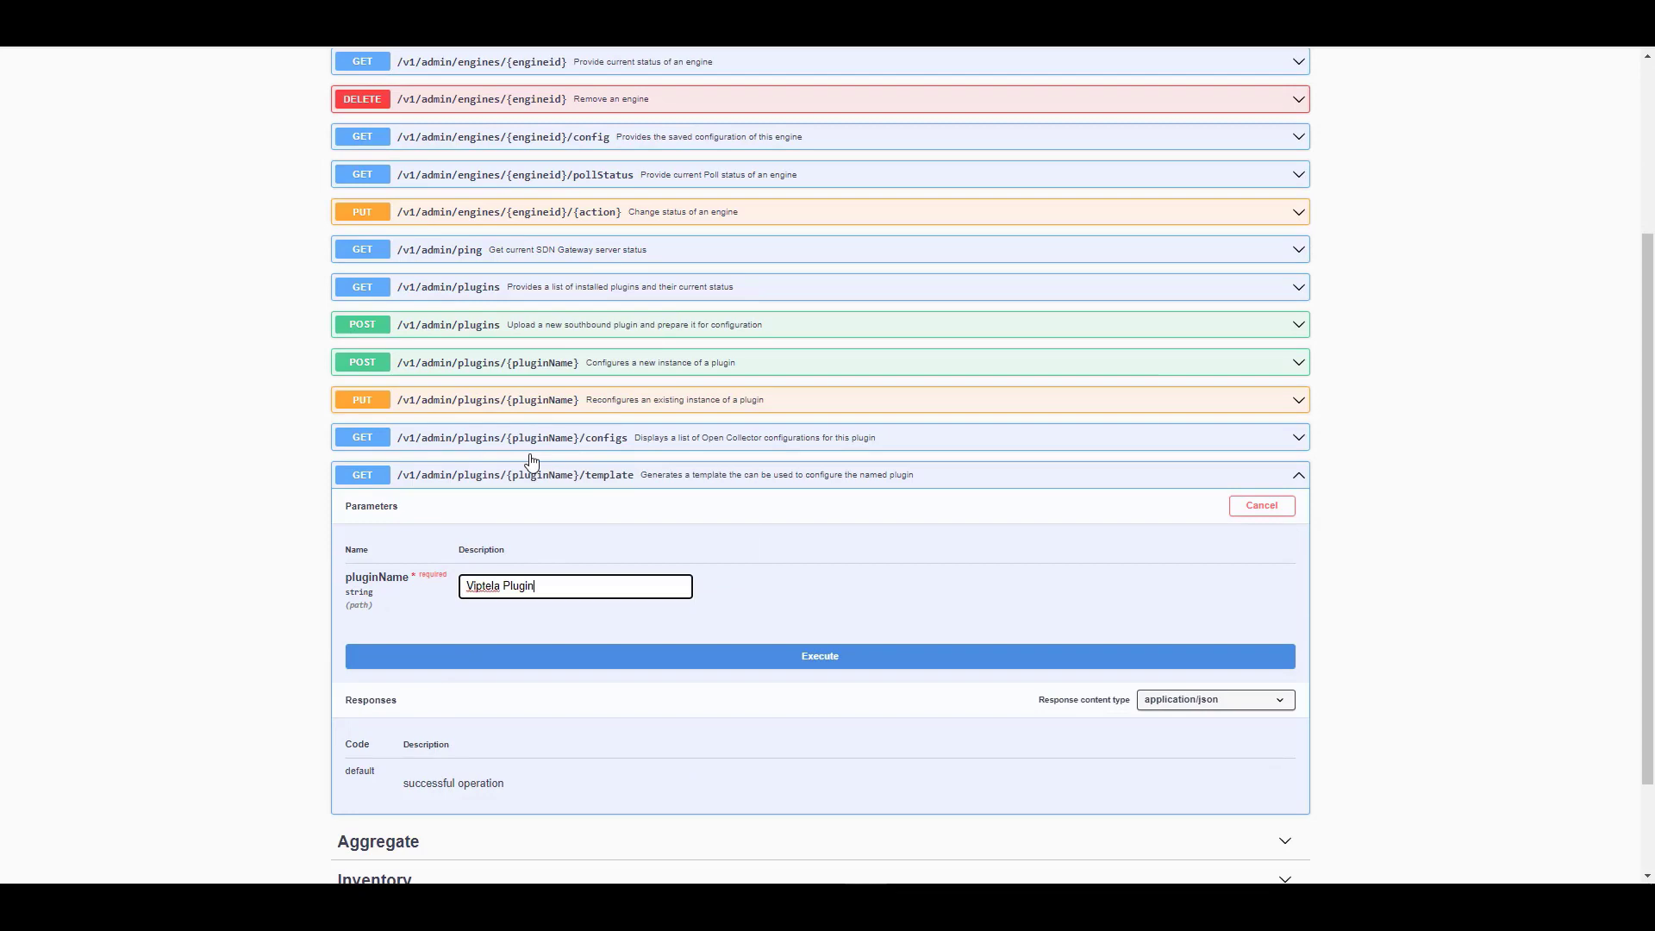
pyautogui.click(518, 659)
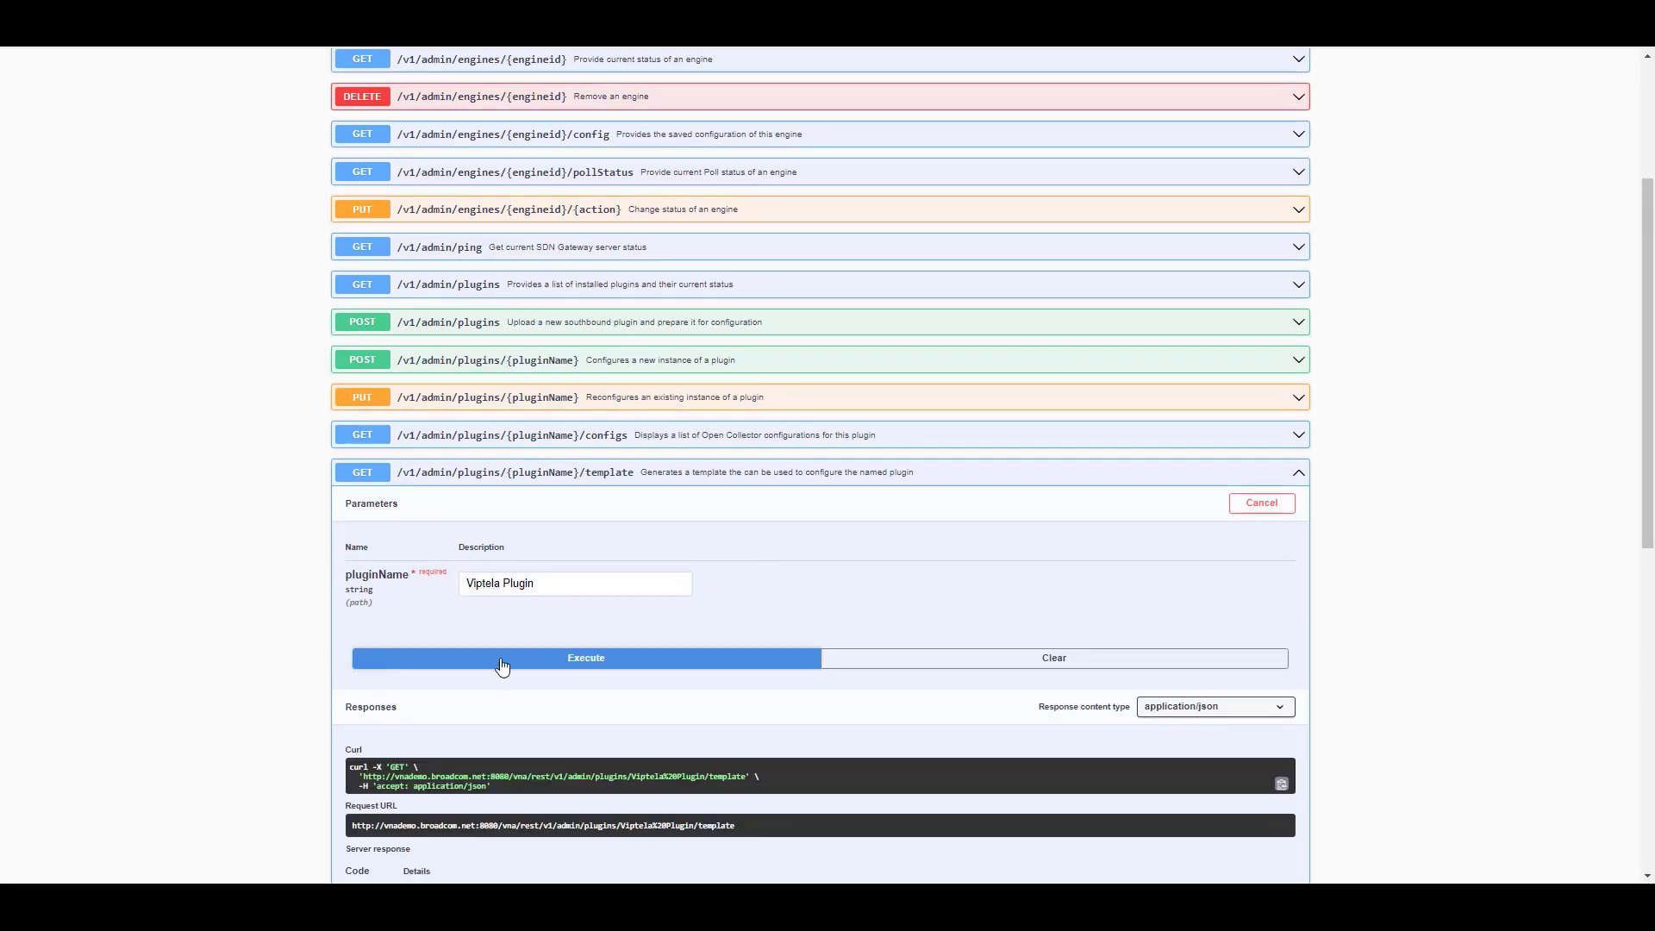
pyautogui.scroll(-6, 284, 681)
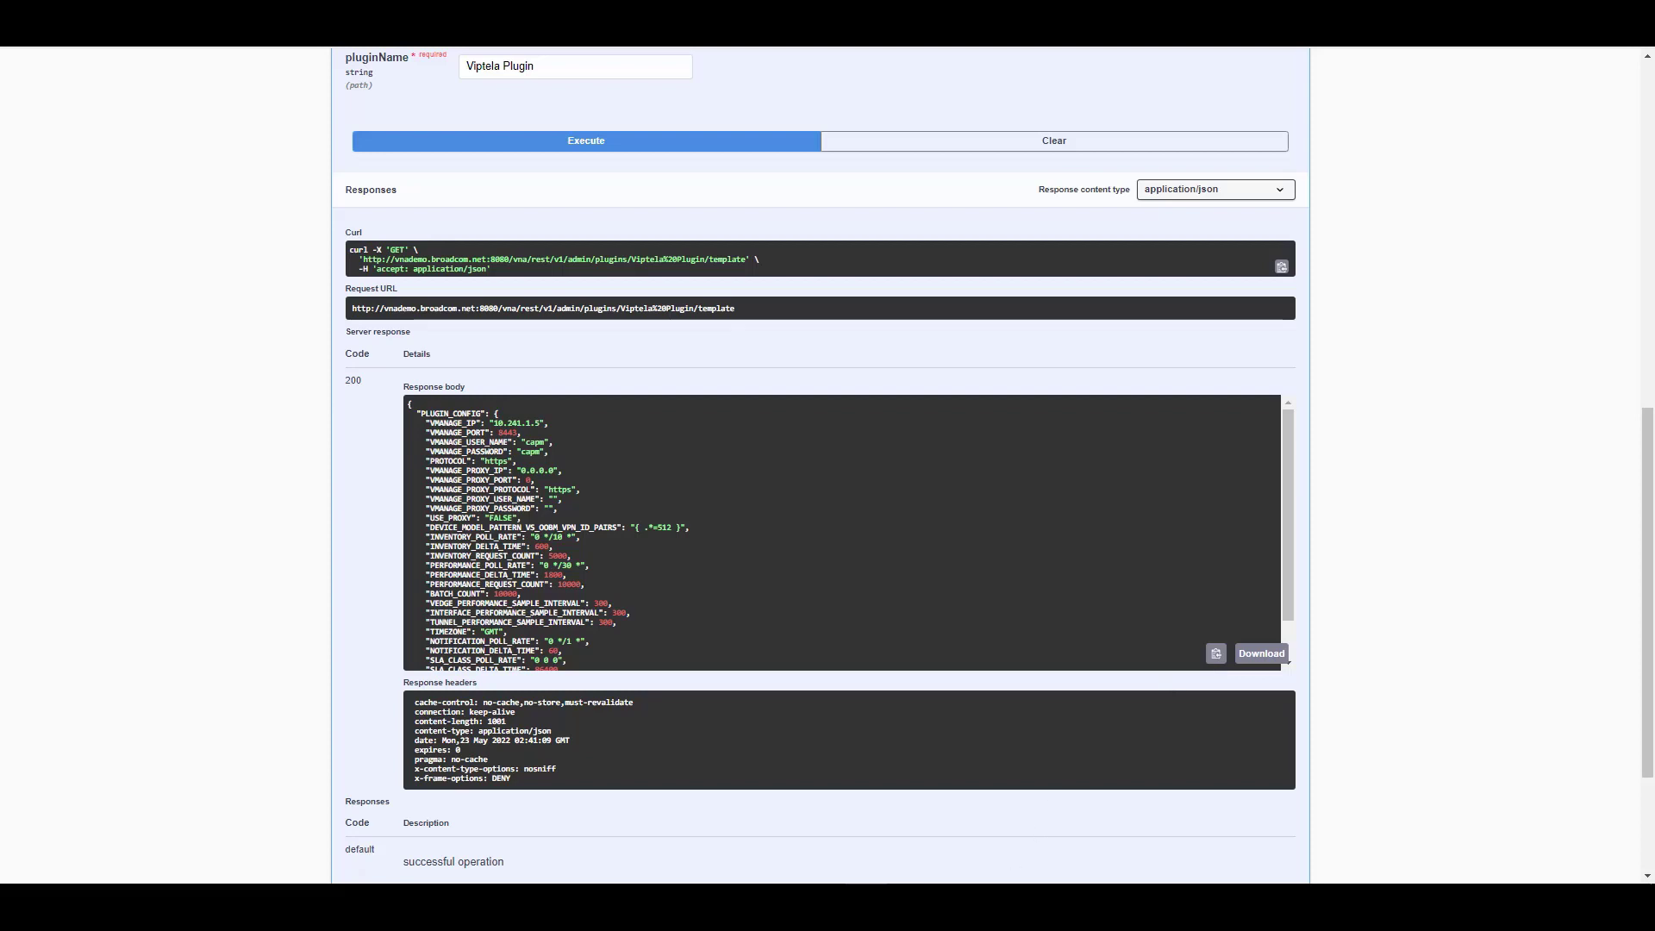
# Paste the PLUGIN_CONFIG template JSON into Viptela Plug-In Template.txt and return to the API page
pyautogui.hotkey('alt', 'Tab')
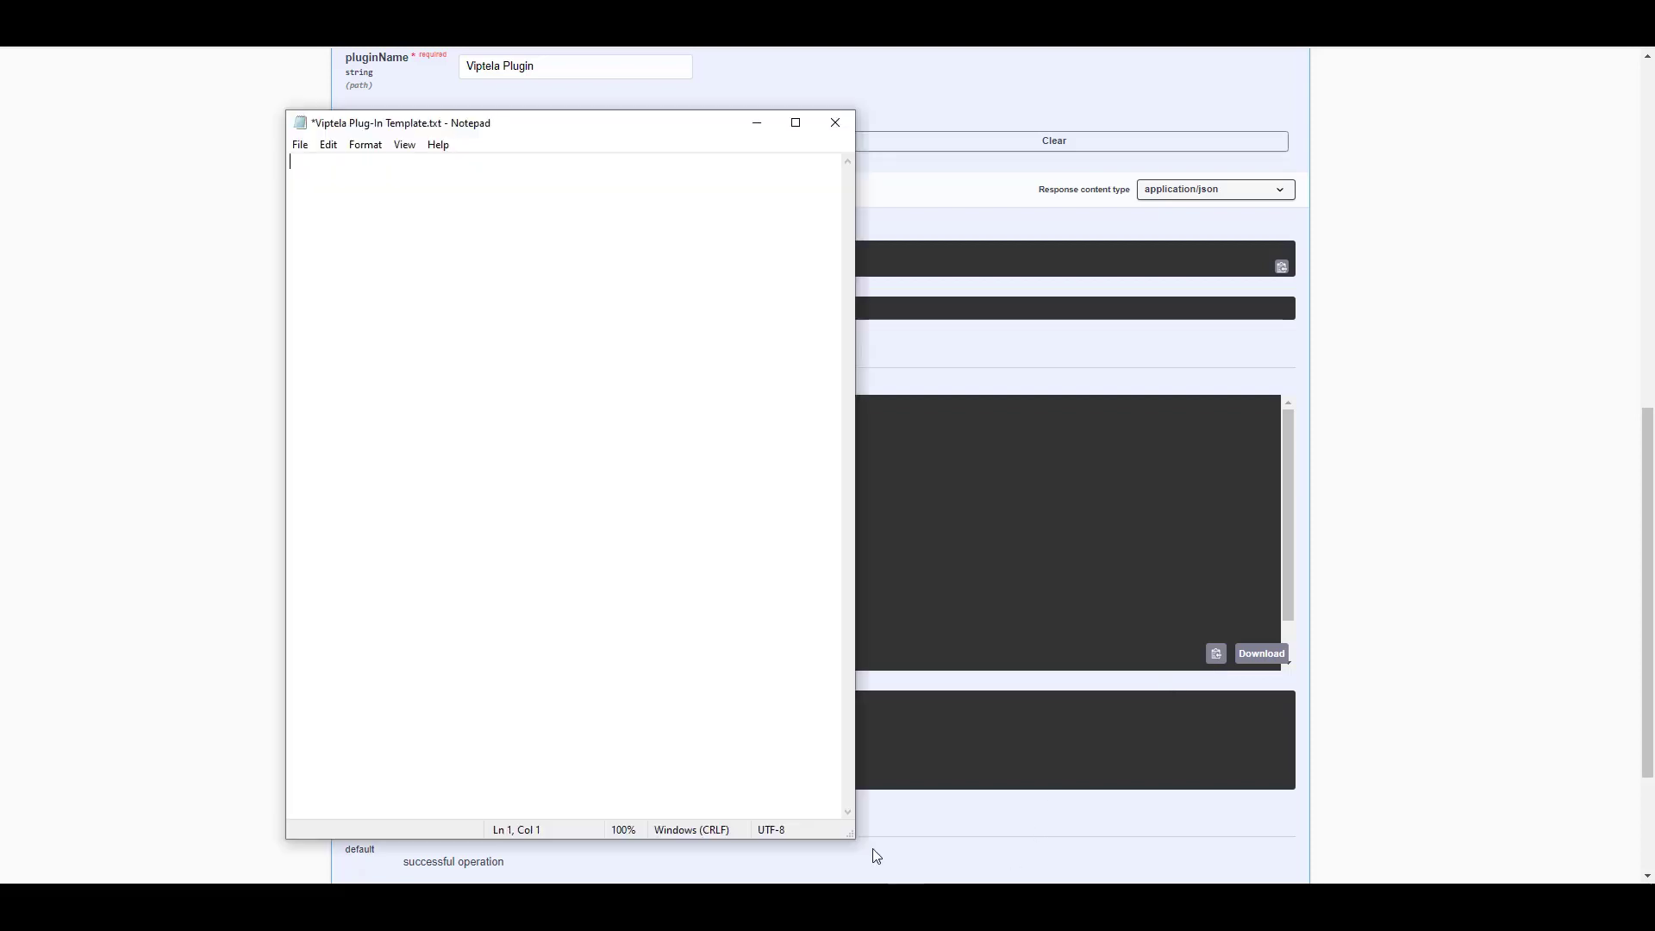
pyautogui.rightClick(310, 172)
pyautogui.click(262, 241)
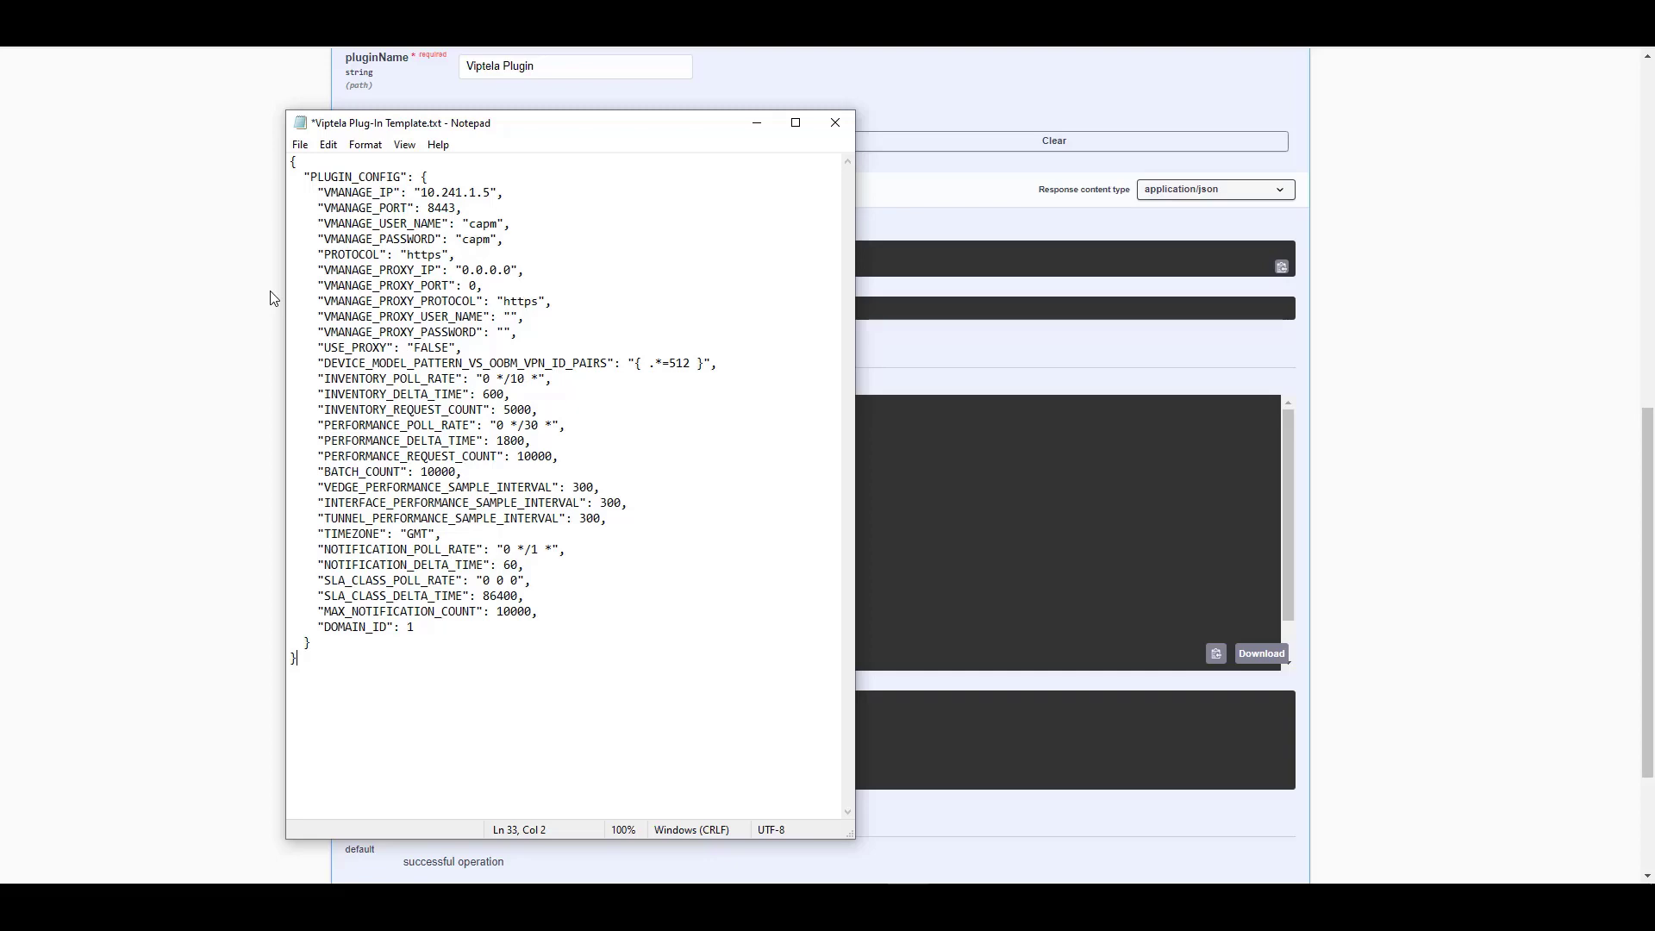
pyautogui.click(252, 218)
pyautogui.scroll(2, 224, 284)
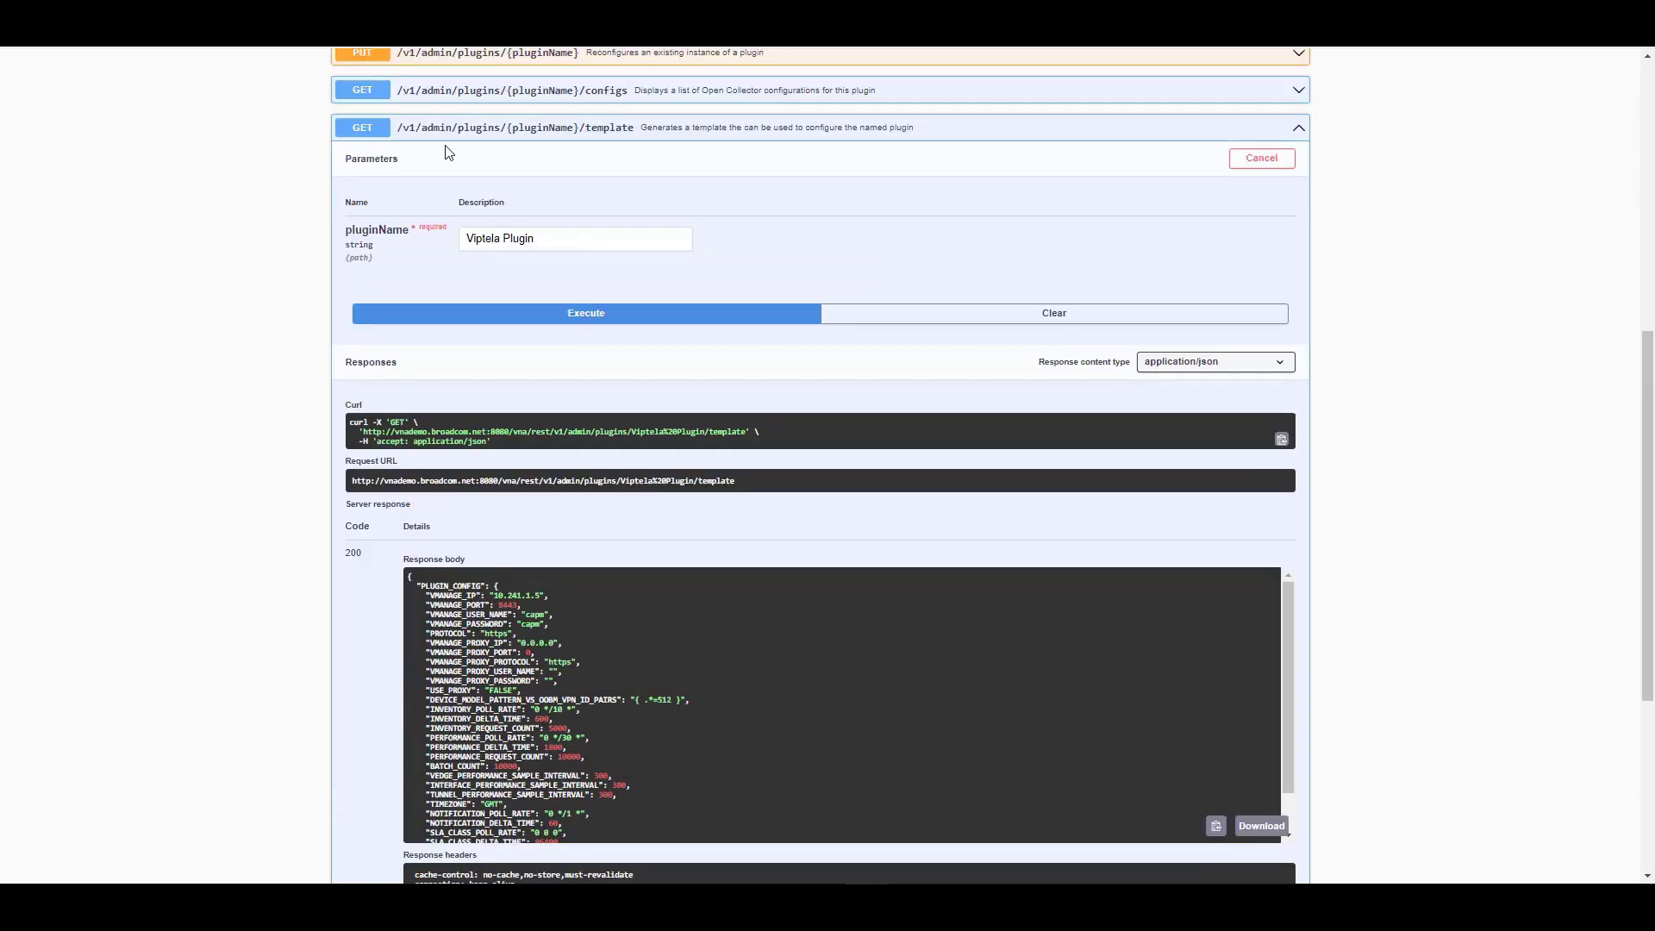
# Collapse the template endpoint and execute GET /v1/admin/engines/configs
pyautogui.click(445, 131)
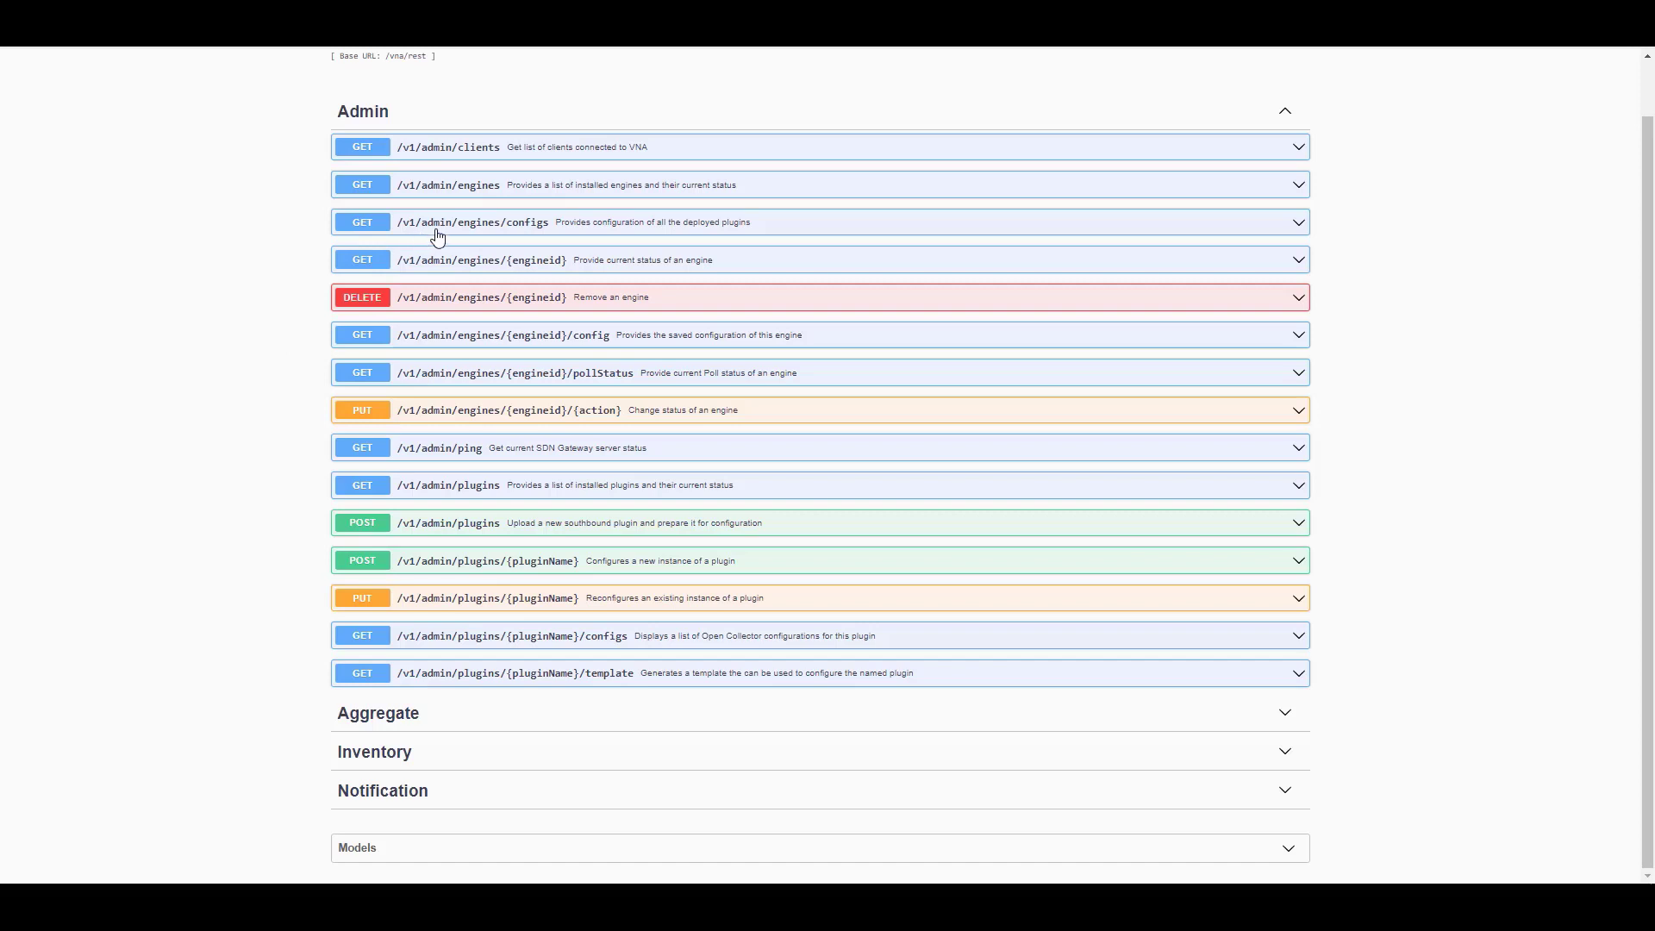
pyautogui.click(525, 231)
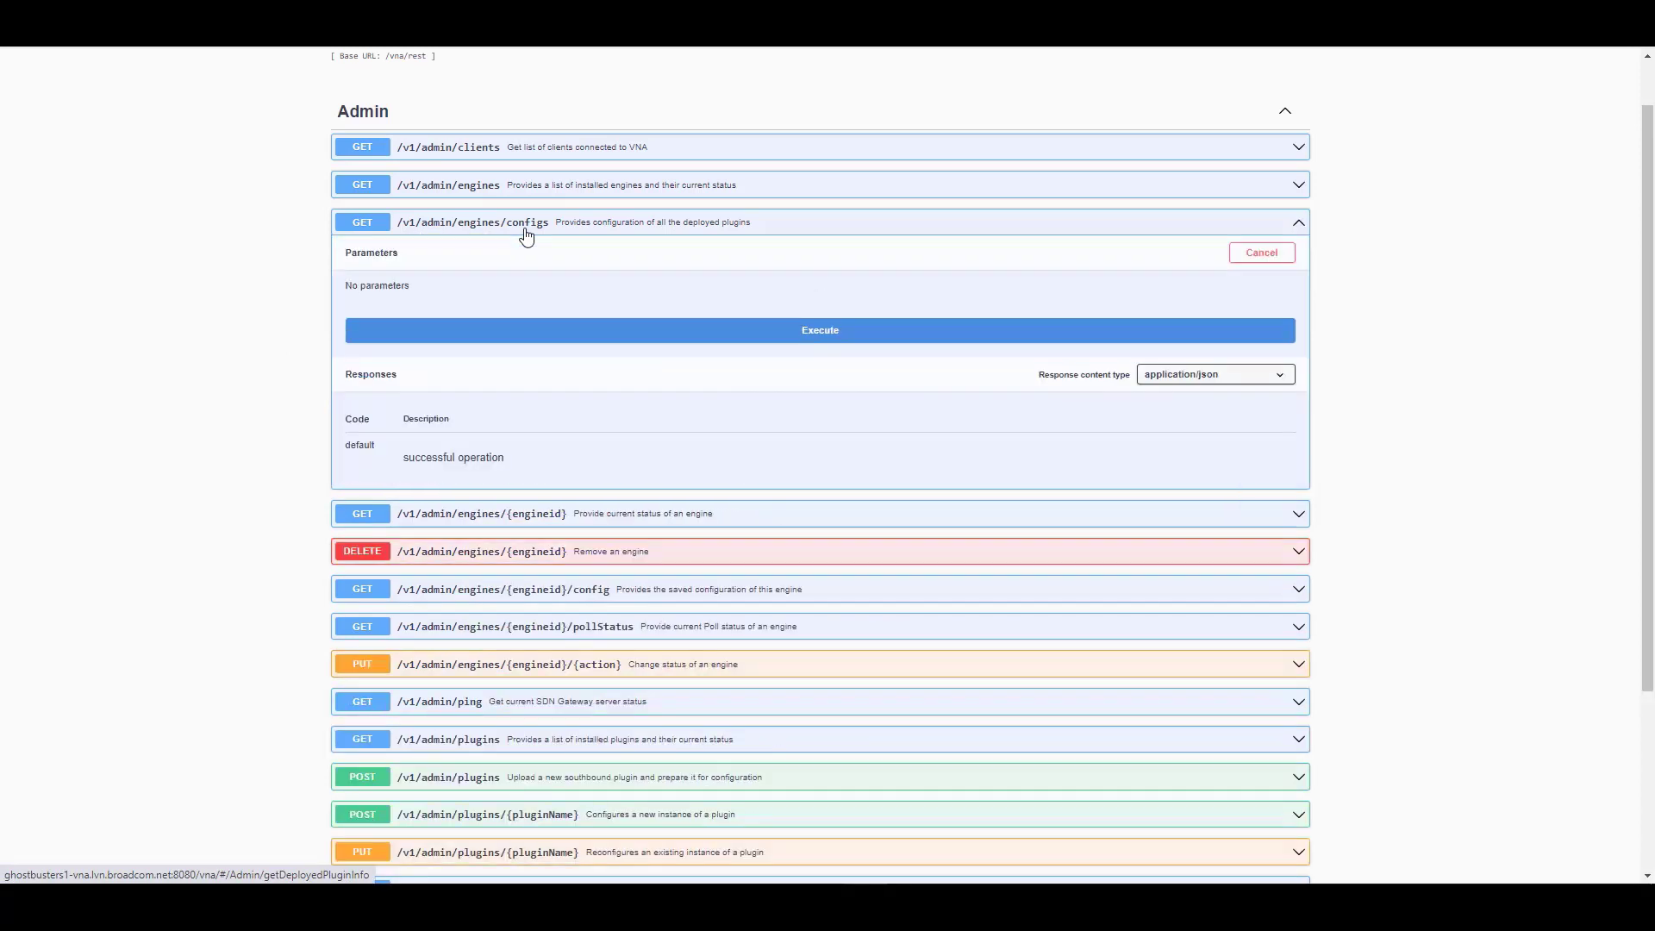
pyautogui.click(522, 336)
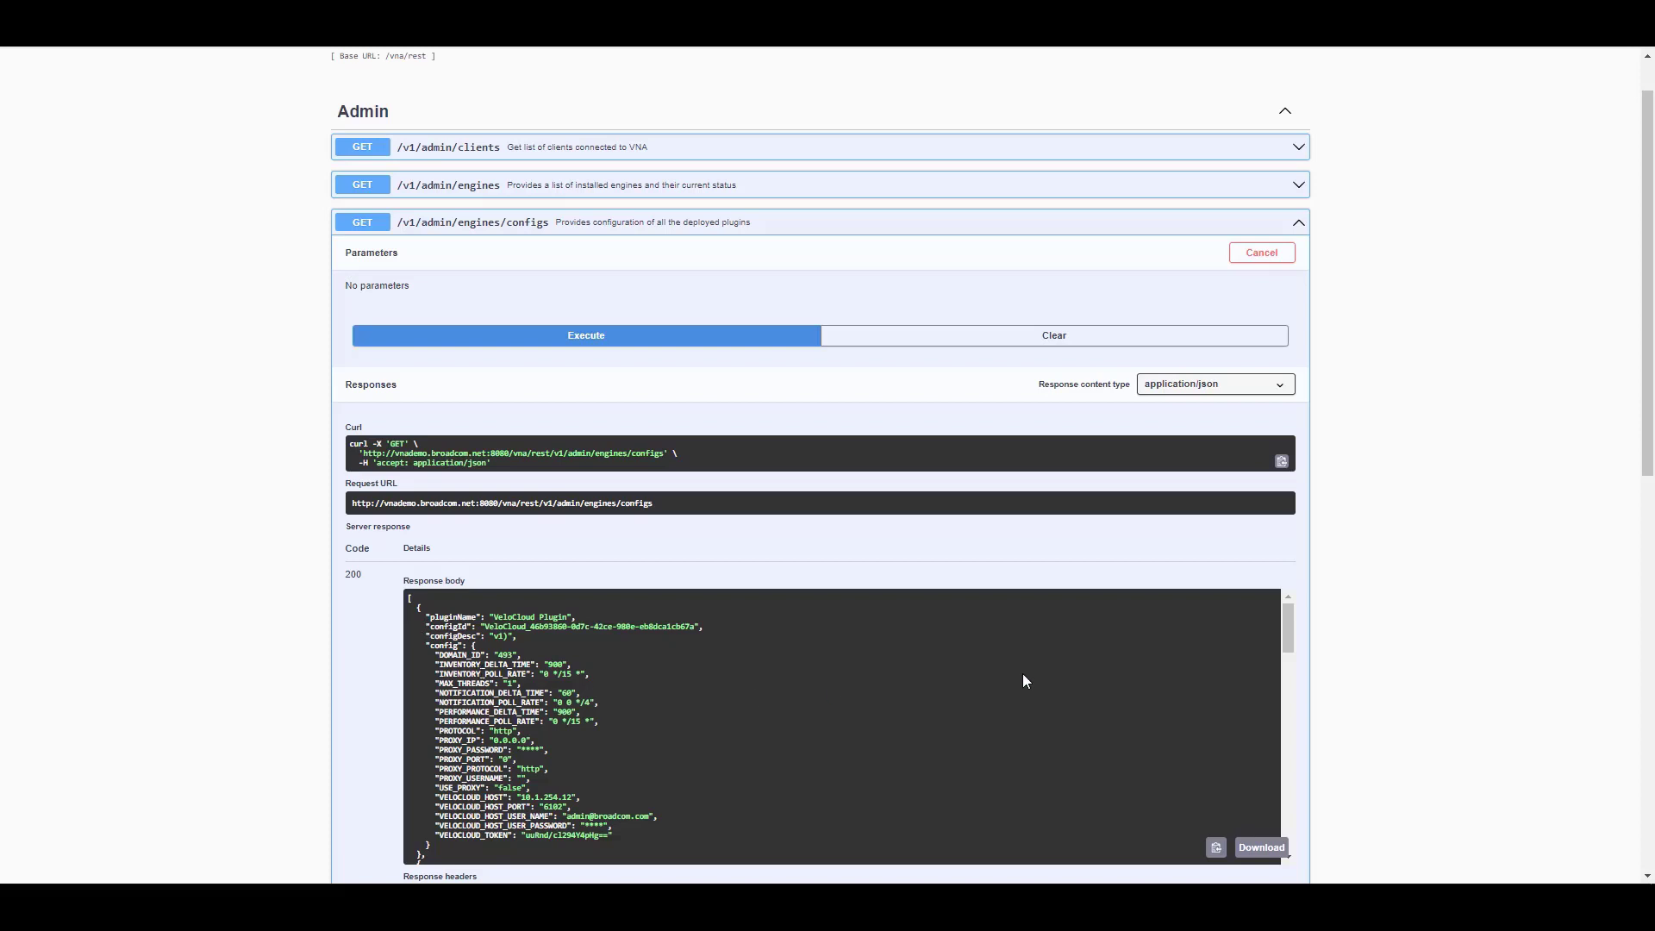
# Copy the Viptela Plugin configuration block from the engines/configs response
pyautogui.moveTo(1289, 622); pyautogui.dragTo(1296, 672)
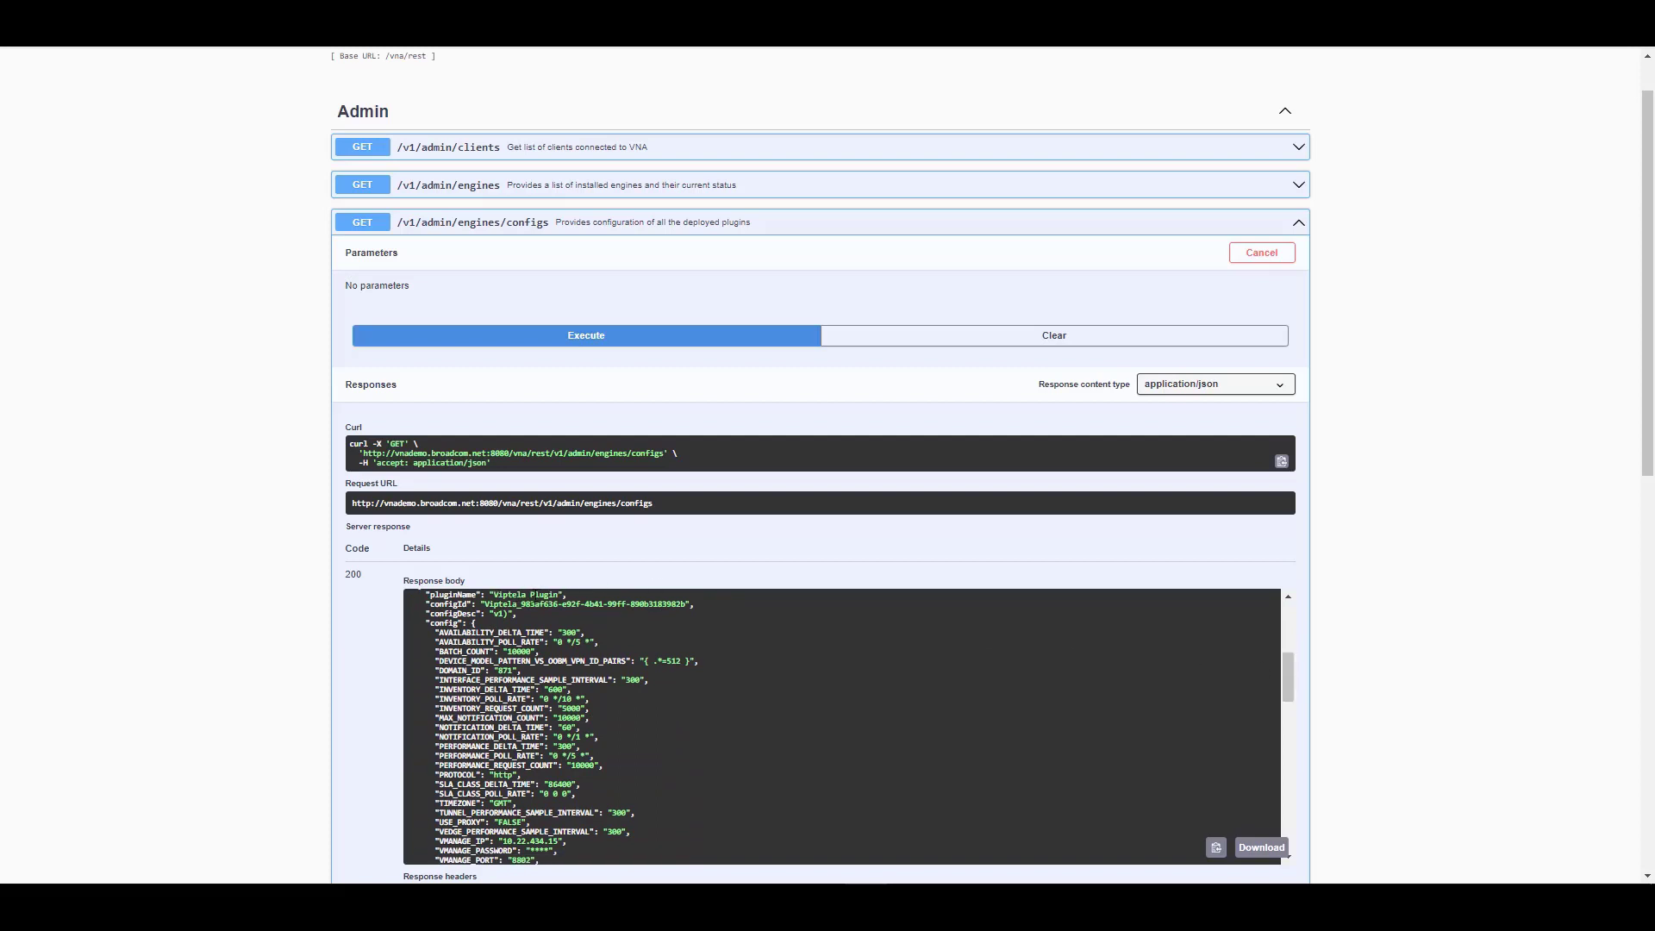
pyautogui.scroll(1, 481, 591)
pyautogui.moveTo(420, 614); pyautogui.dragTo(552, 699)
pyautogui.rightClick(551, 700)
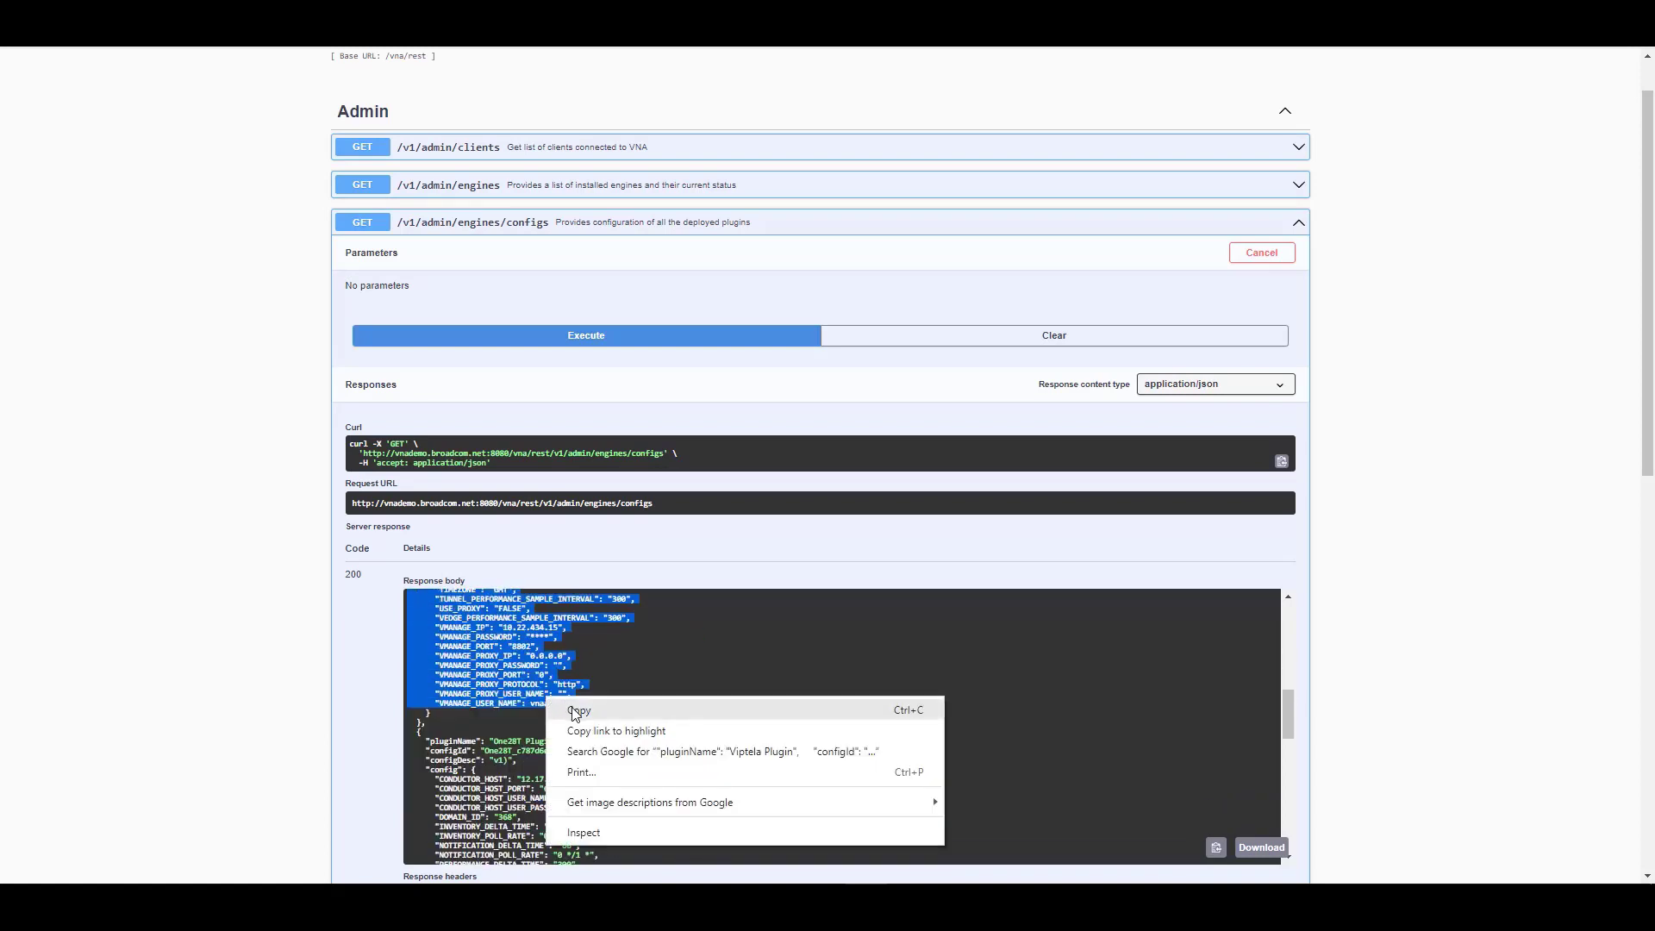
pyautogui.click(571, 706)
pyautogui.hotkey('alt', 'Tab')
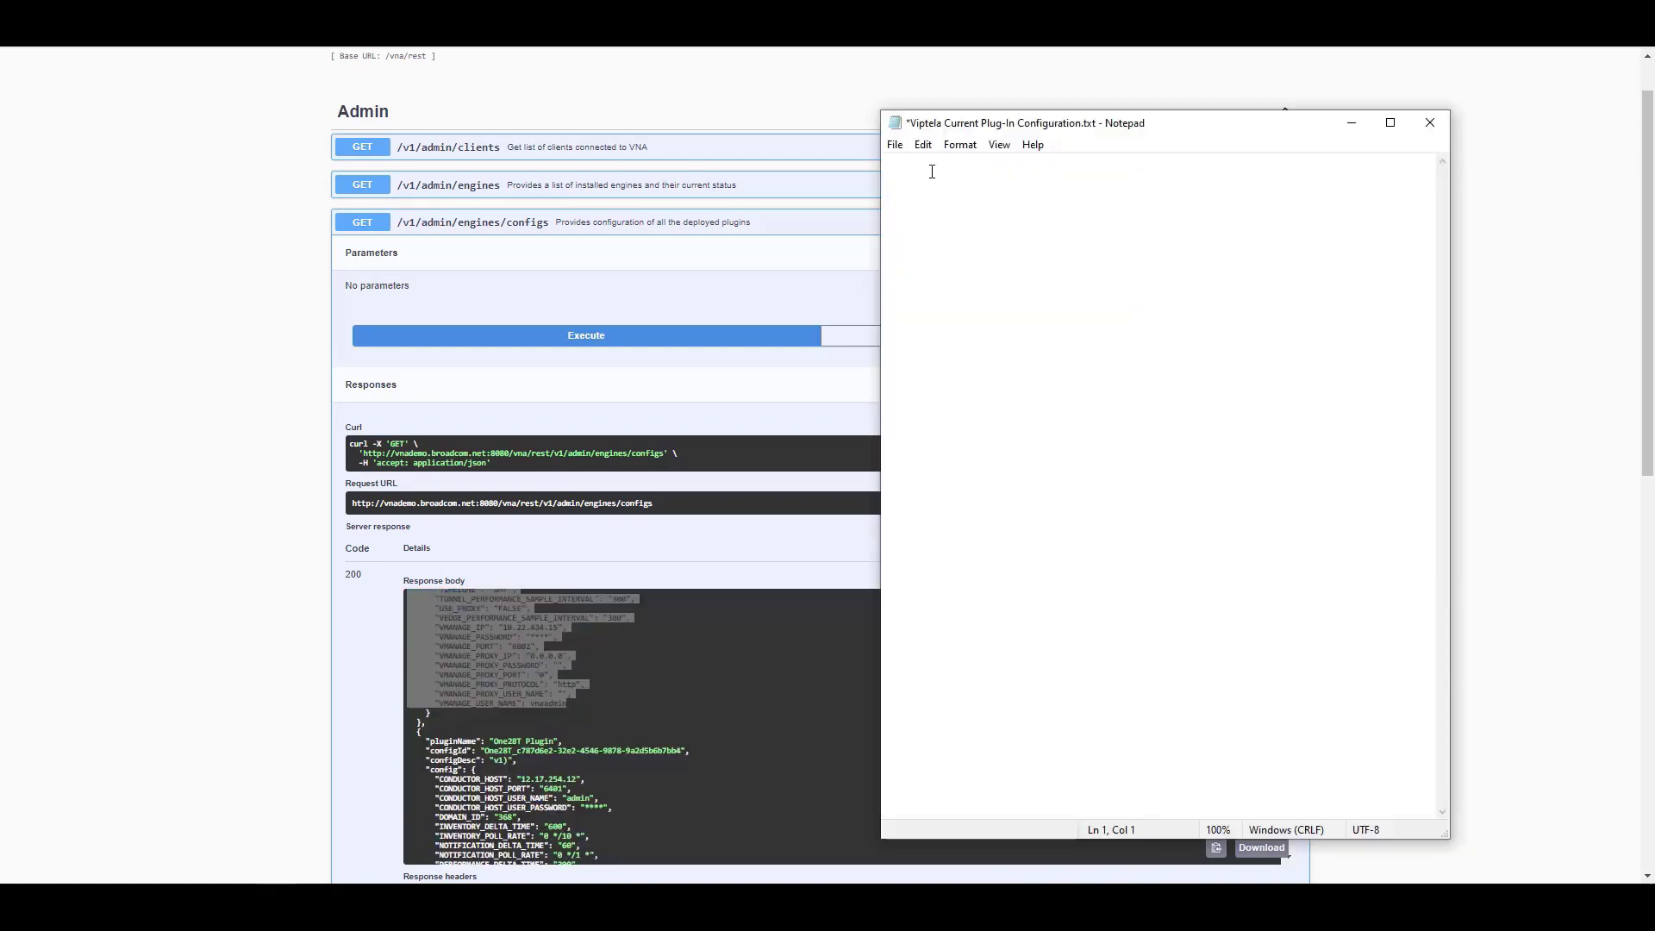
# Paste the Viptela configuration into Viptela Current Plug-In Configuration.txt
pyautogui.rightClick(903, 167)
pyautogui.click(846, 247)
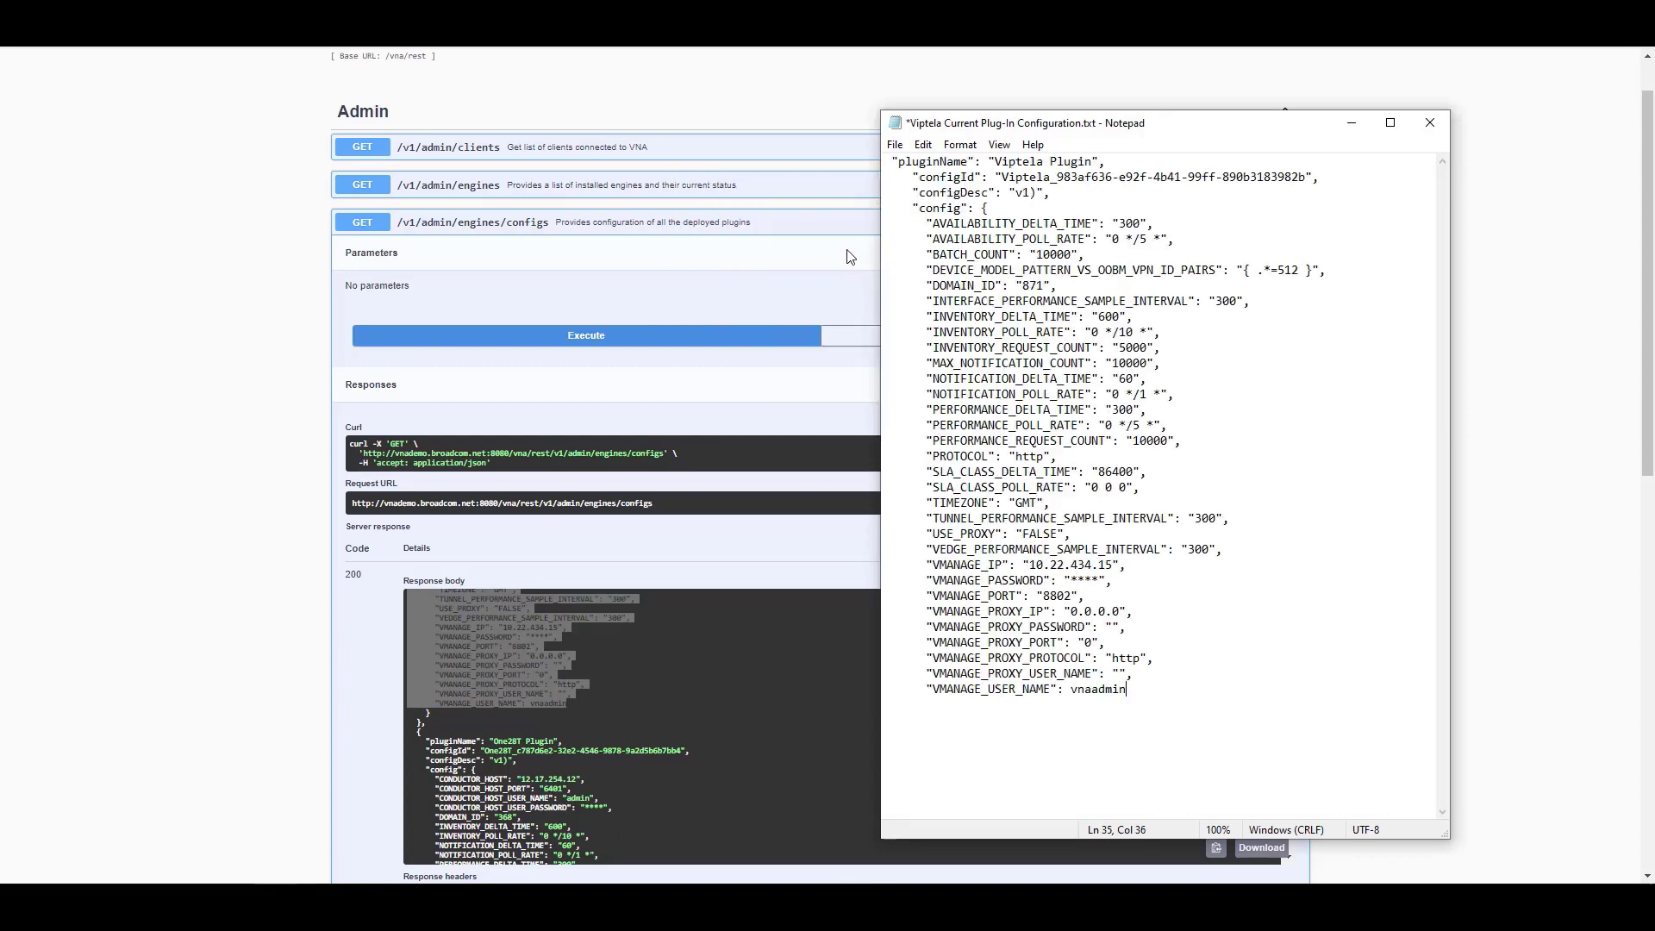
pyautogui.click(850, 256)
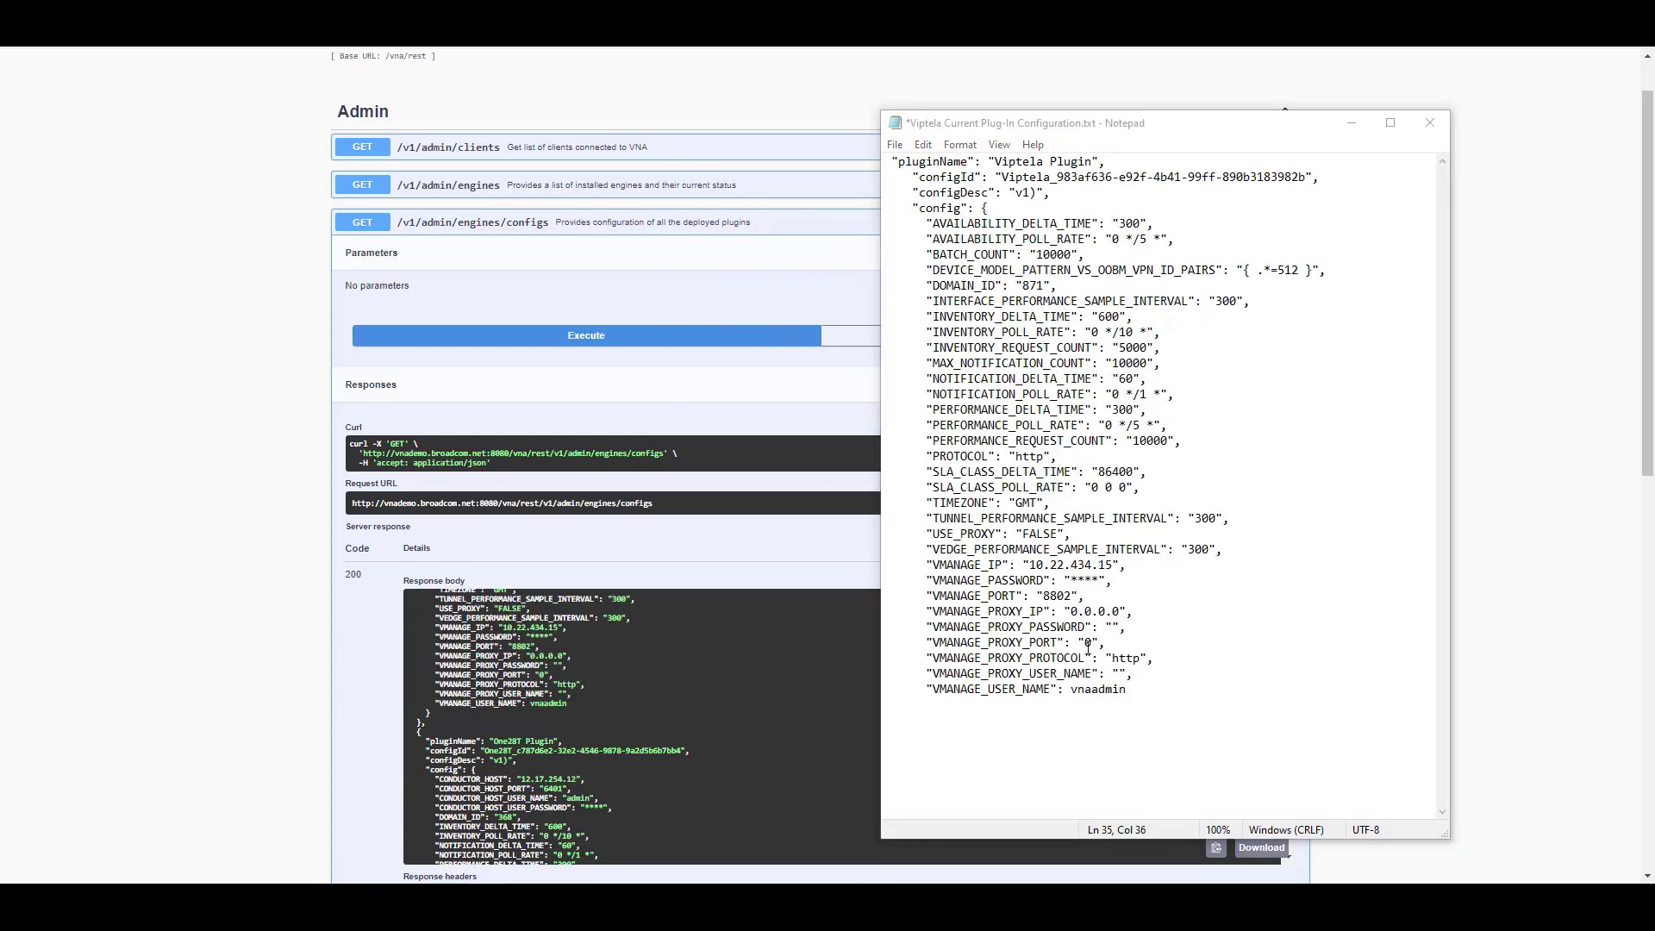
# Remove the extra VMANAGE_USER_NAME prefix and type the real password over the masked VMANAGE_PASSWORD
pyautogui.click(1091, 690)
pyautogui.press('BackSpace')
pyautogui.press('BackSpace')
pyautogui.press('BackSpace')
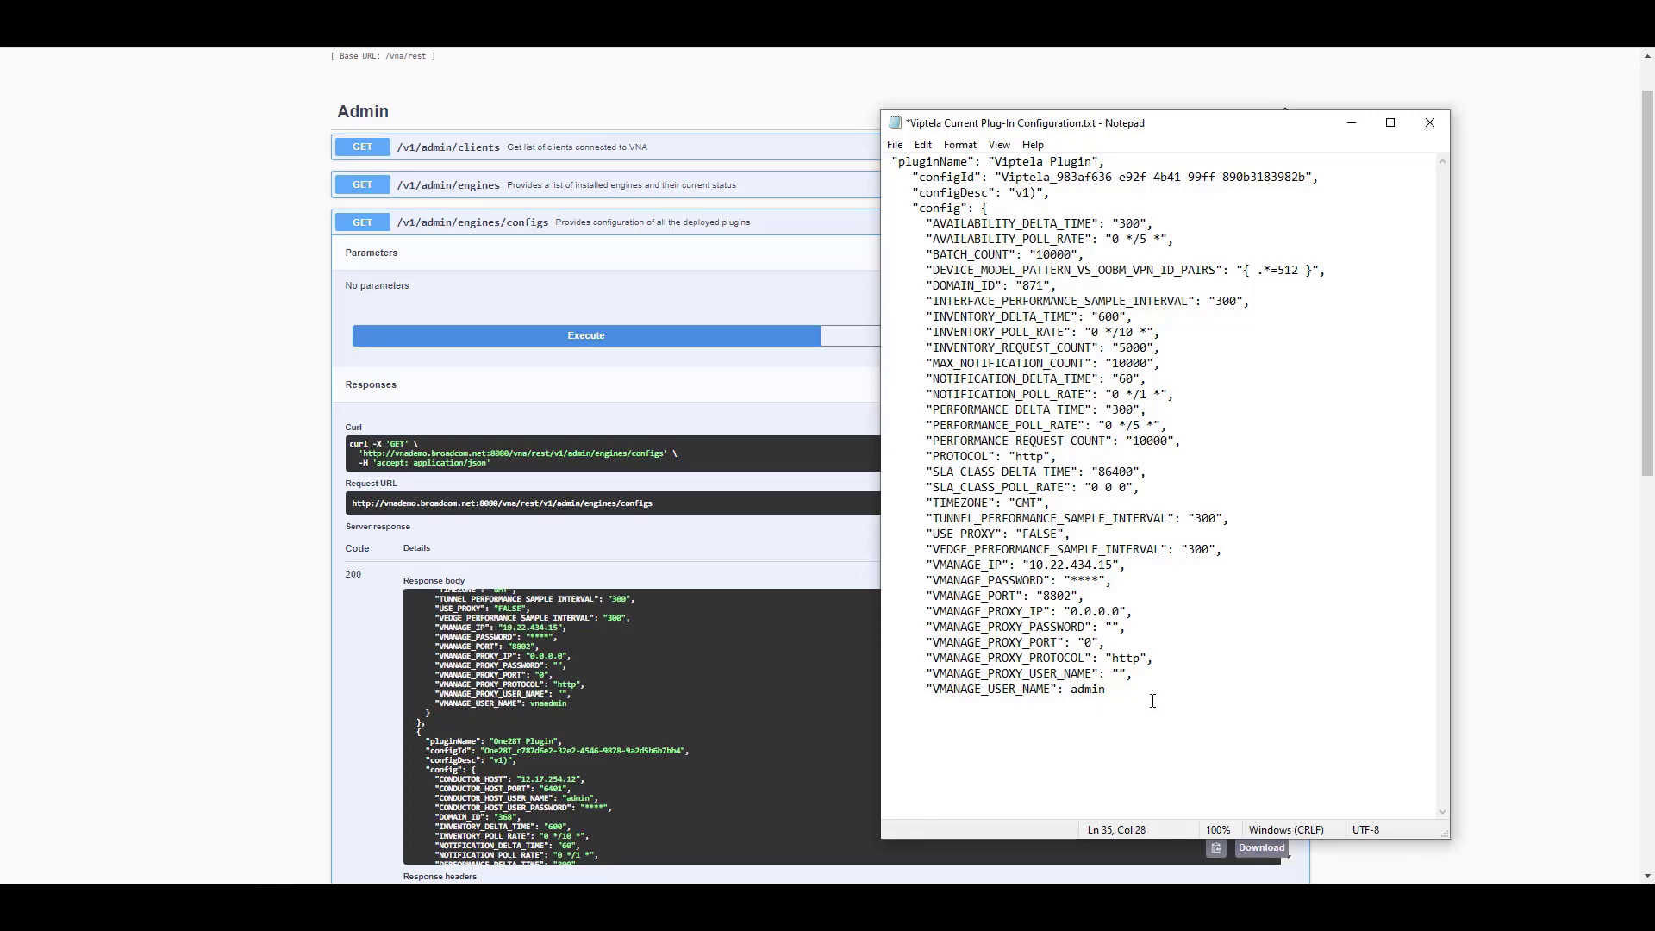
pyautogui.moveTo(1070, 580); pyautogui.dragTo(1101, 581)
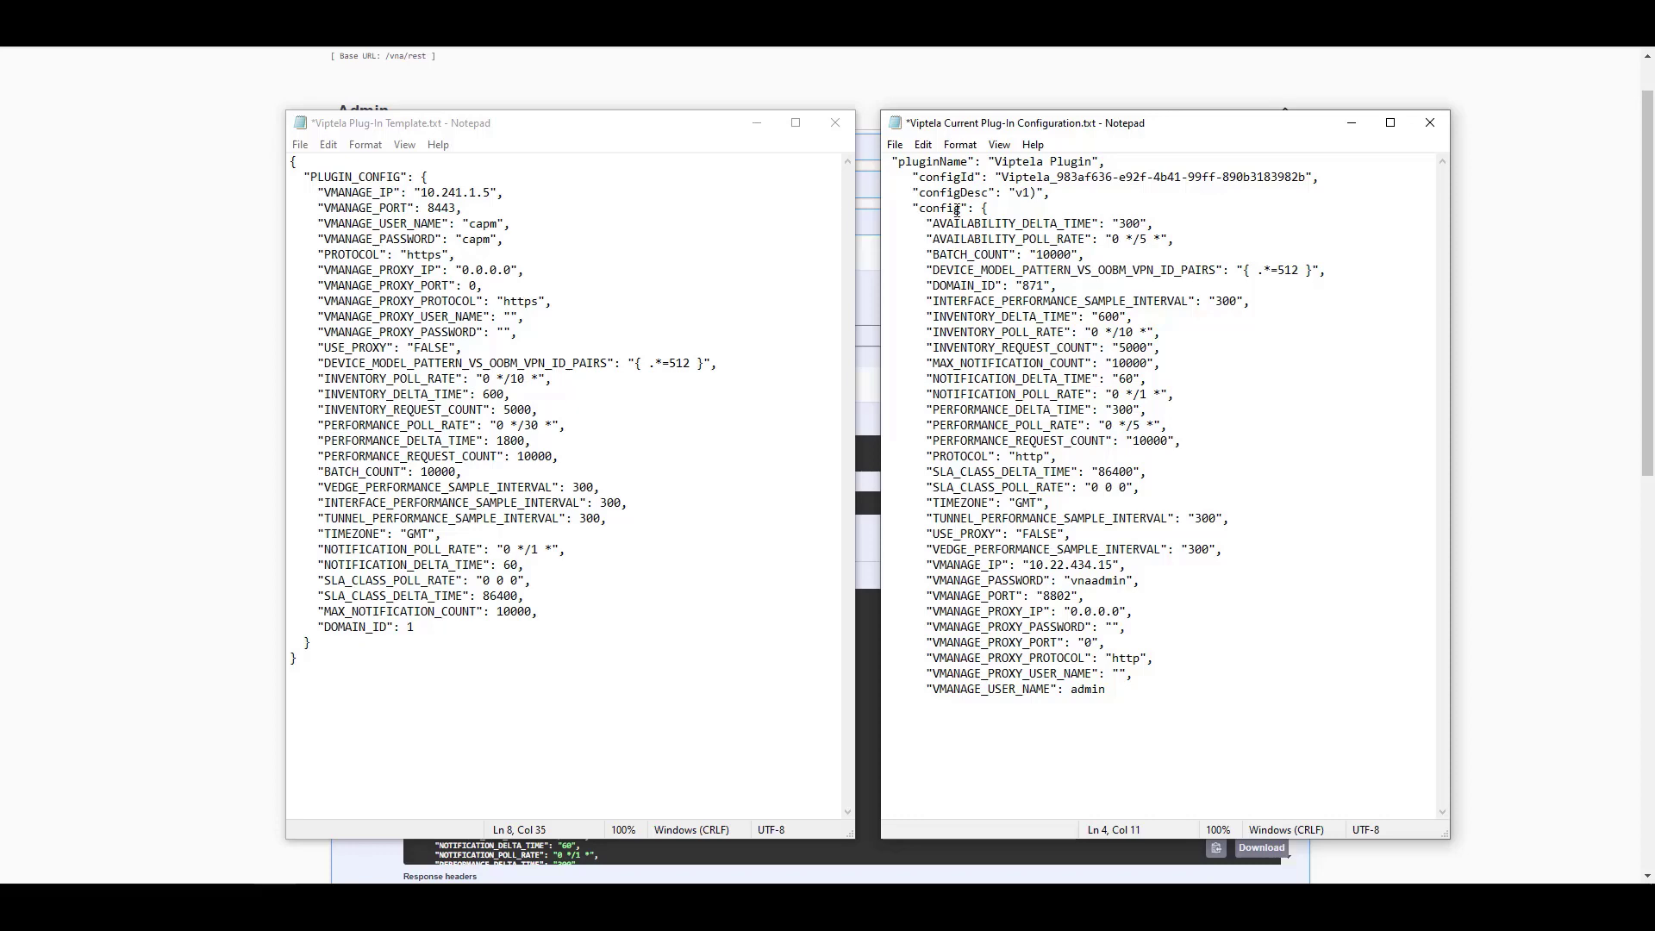
# Update the template's vManage IP to 10.22.434.15 and port to 8802 from the current config
pyautogui.moveTo(1113, 565); pyautogui.dragTo(1031, 565)
pyautogui.rightClick(1032, 566)
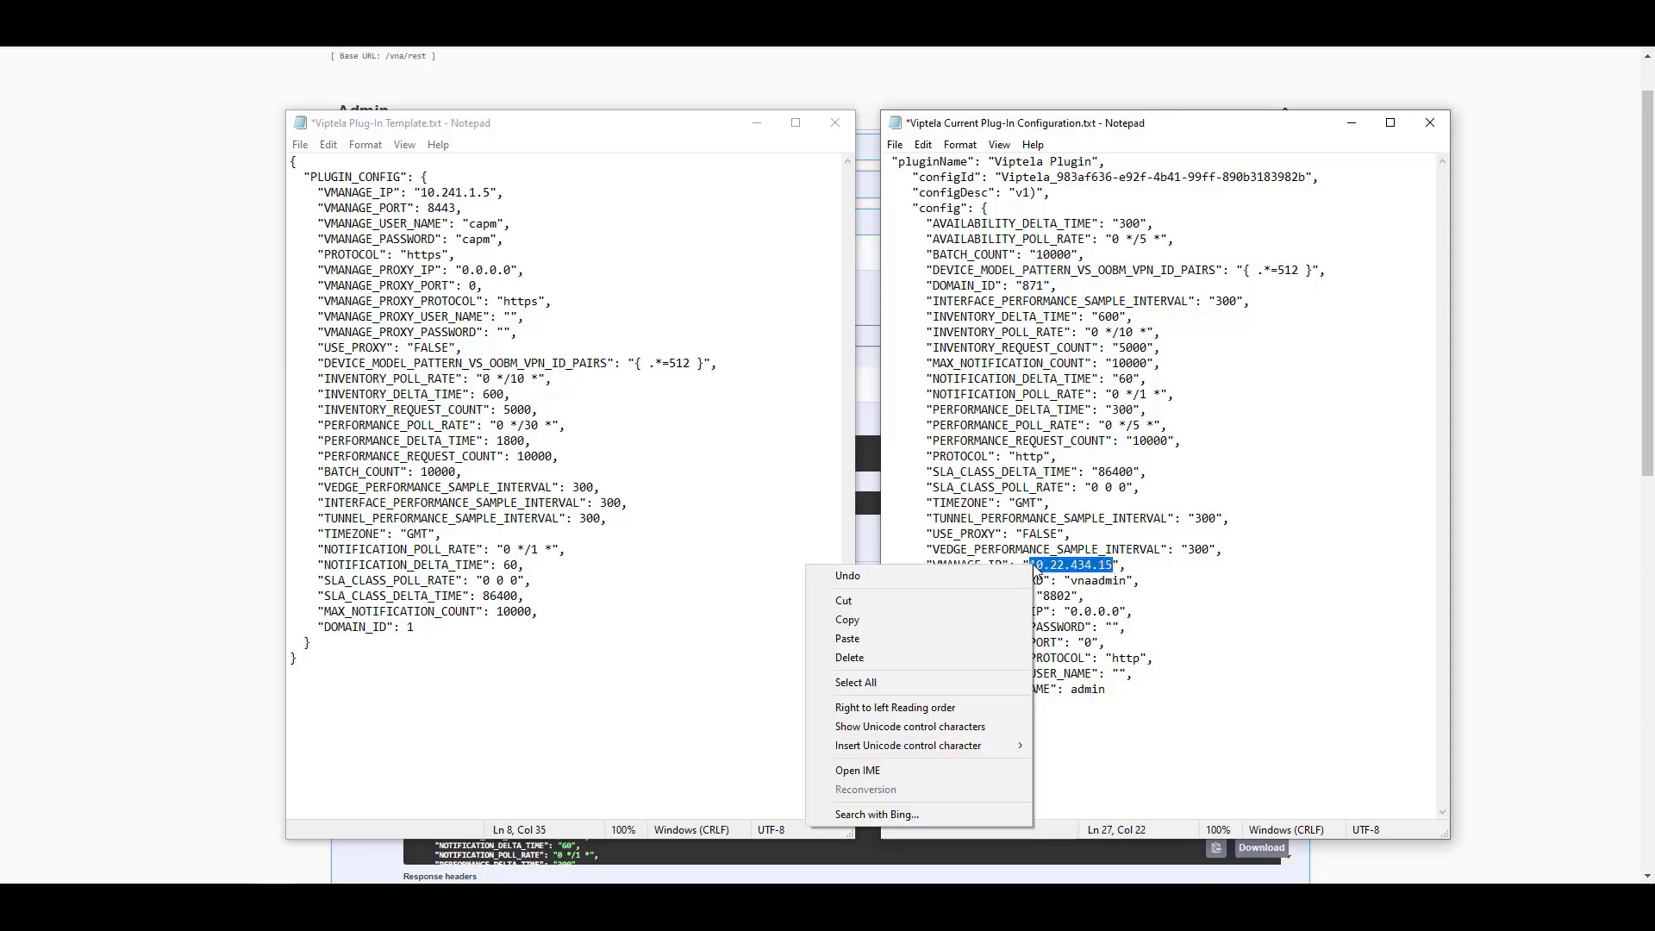
pyautogui.click(878, 621)
pyautogui.moveTo(421, 192); pyautogui.dragTo(490, 192)
pyautogui.rightClick(472, 194)
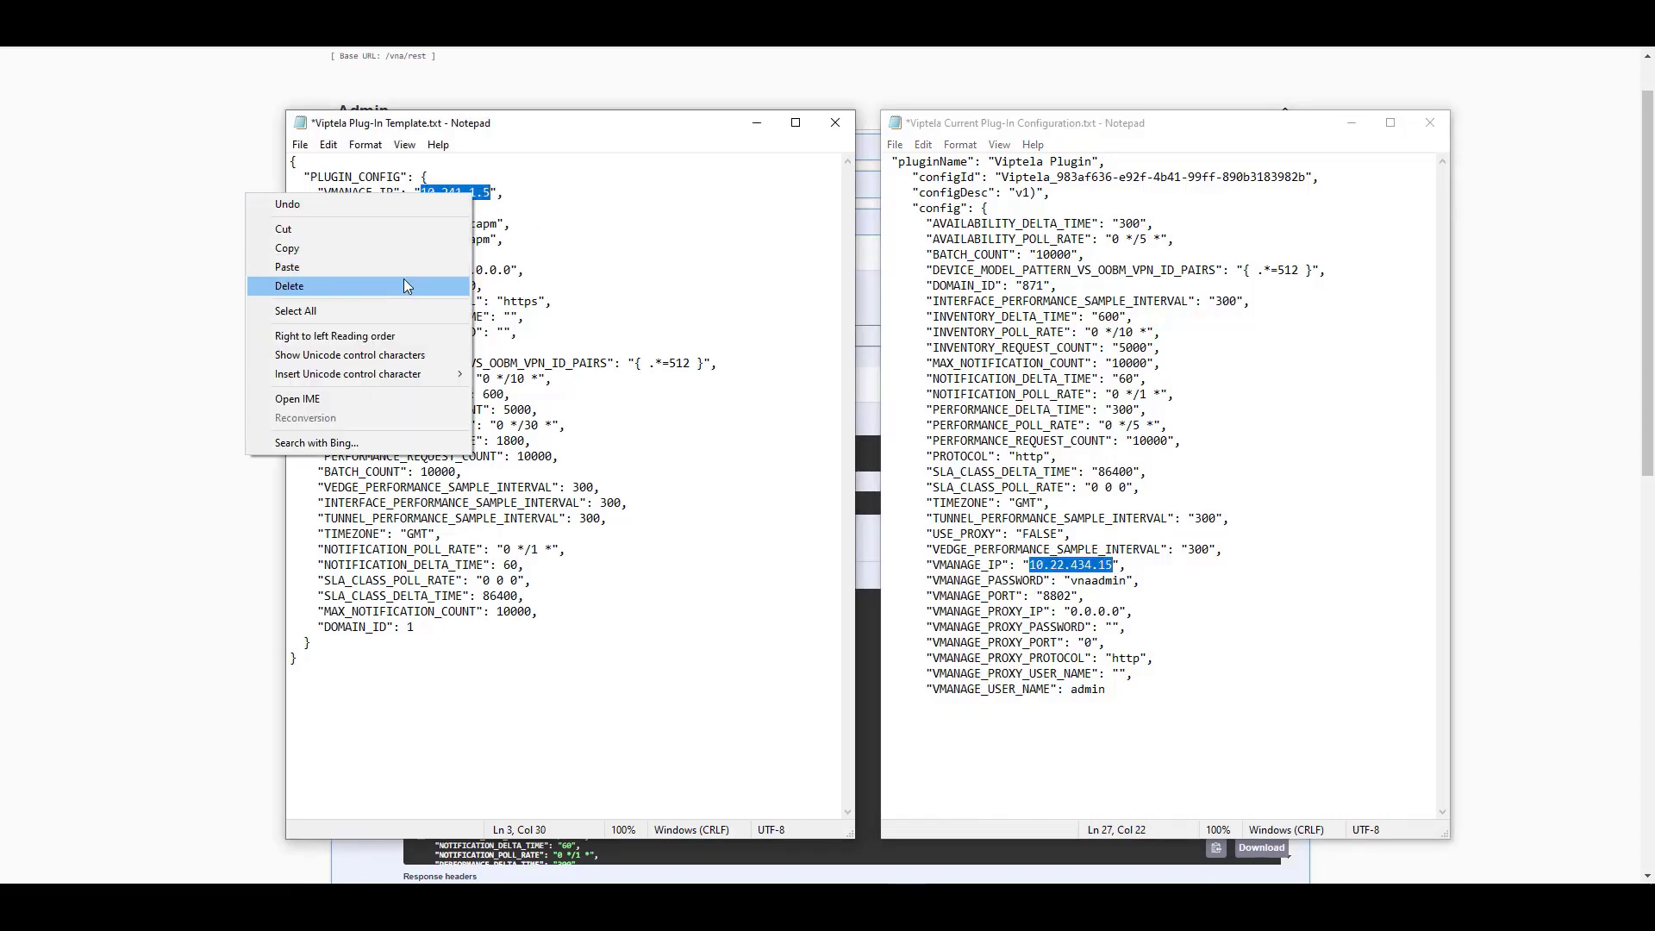
pyautogui.click(399, 266)
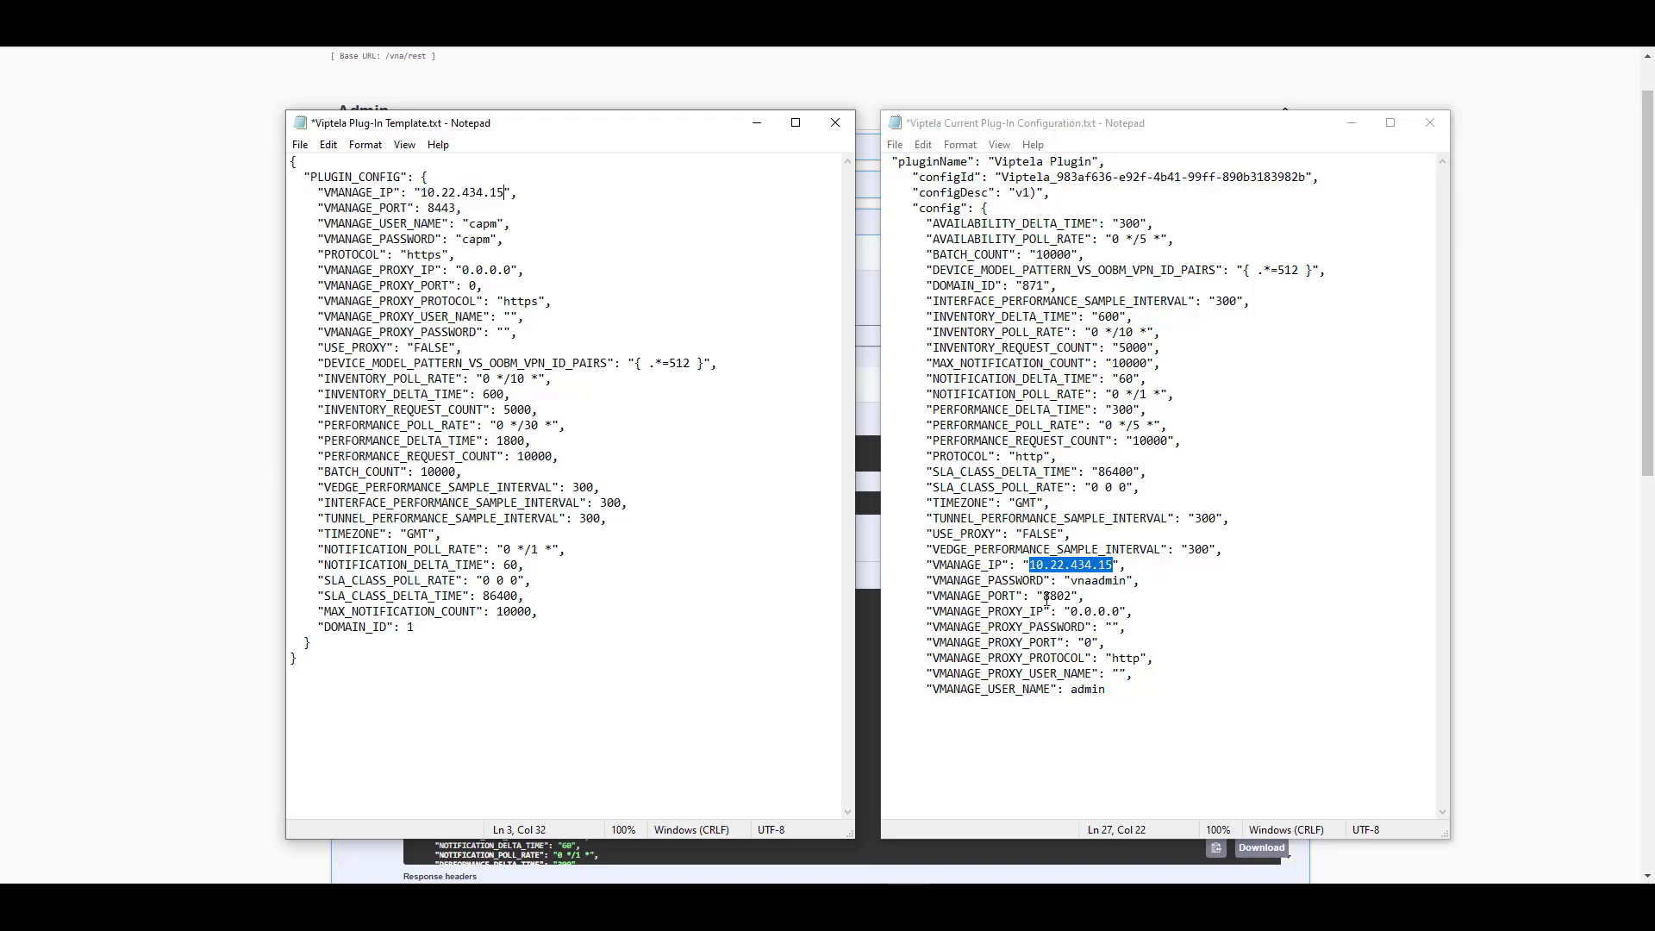
pyautogui.doubleClick(1053, 595)
pyautogui.hotkey('ctrl', 'c')
pyautogui.doubleClick(442, 207)
pyautogui.hotkey('ctrl', 'v')
# Copy the current user name and password into the template and change PROTOCOL from https to http
pyautogui.doubleClick(1087, 689)
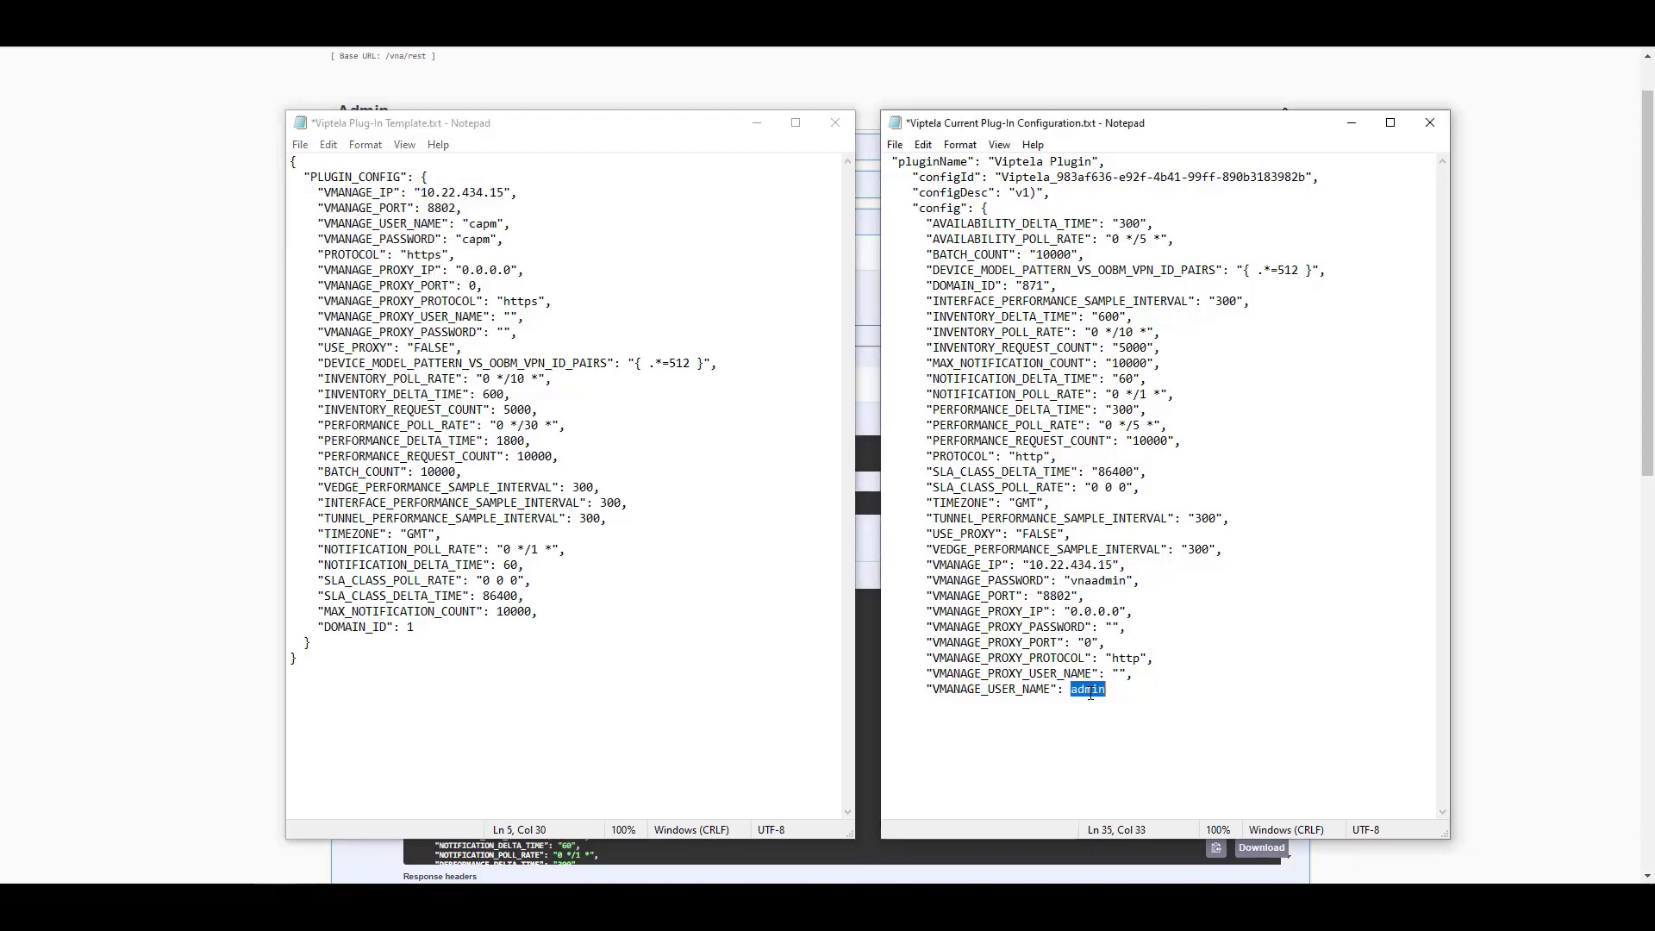
pyautogui.doubleClick(479, 223)
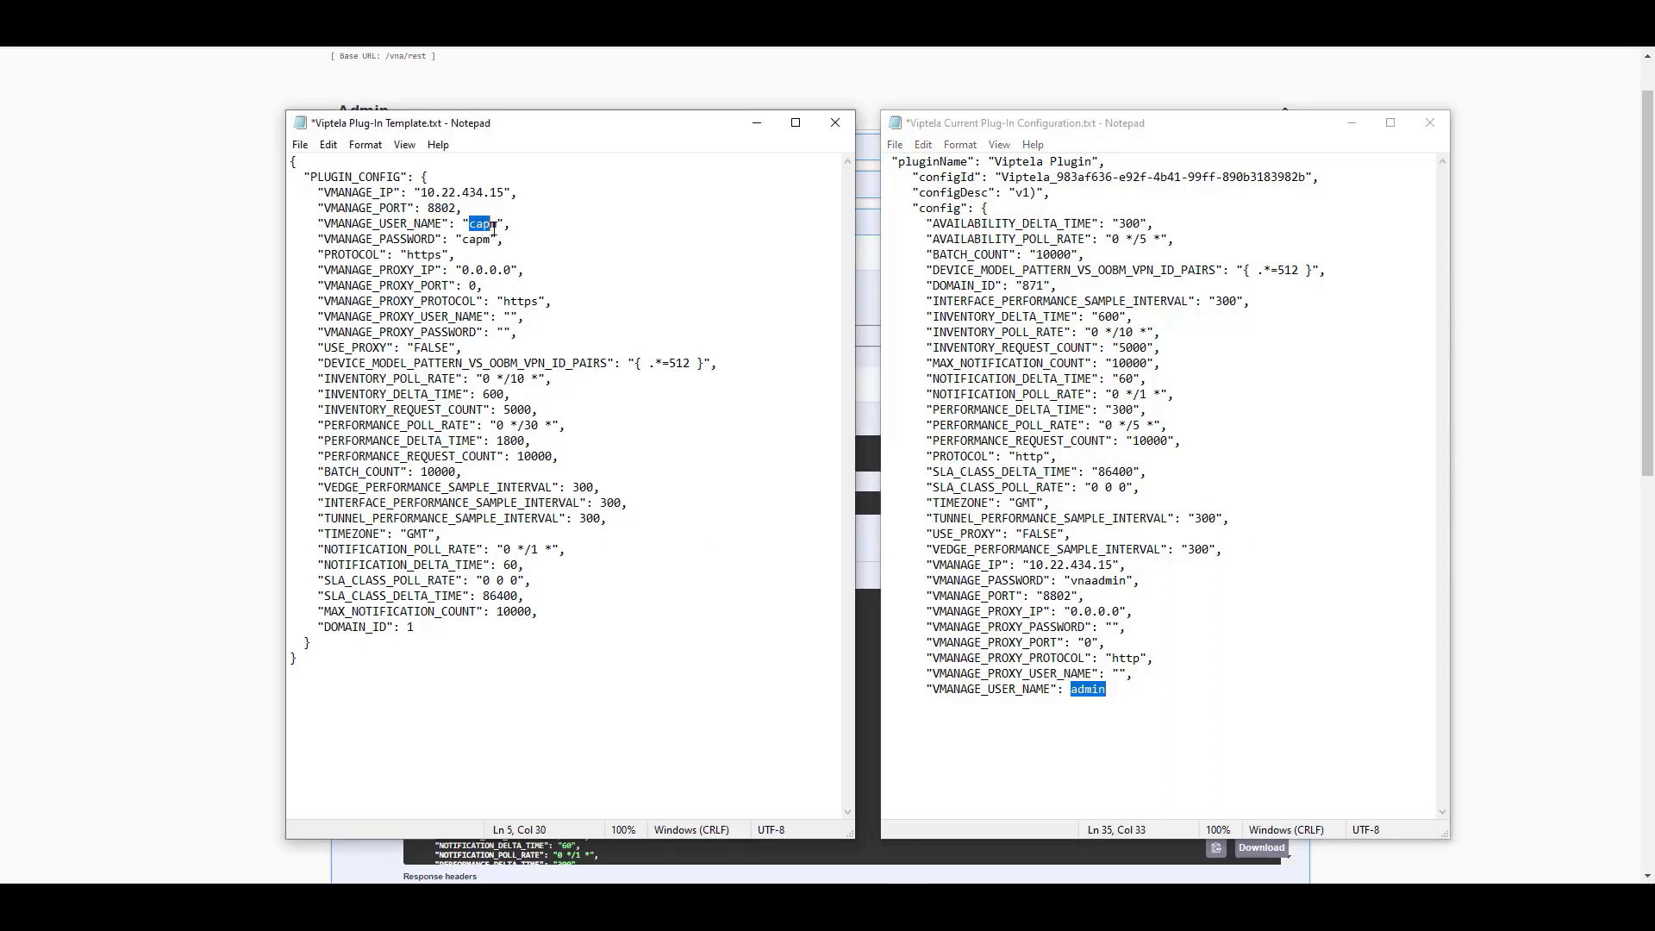
pyautogui.hotkey('ctrl', 'v')
pyautogui.doubleClick(1108, 581)
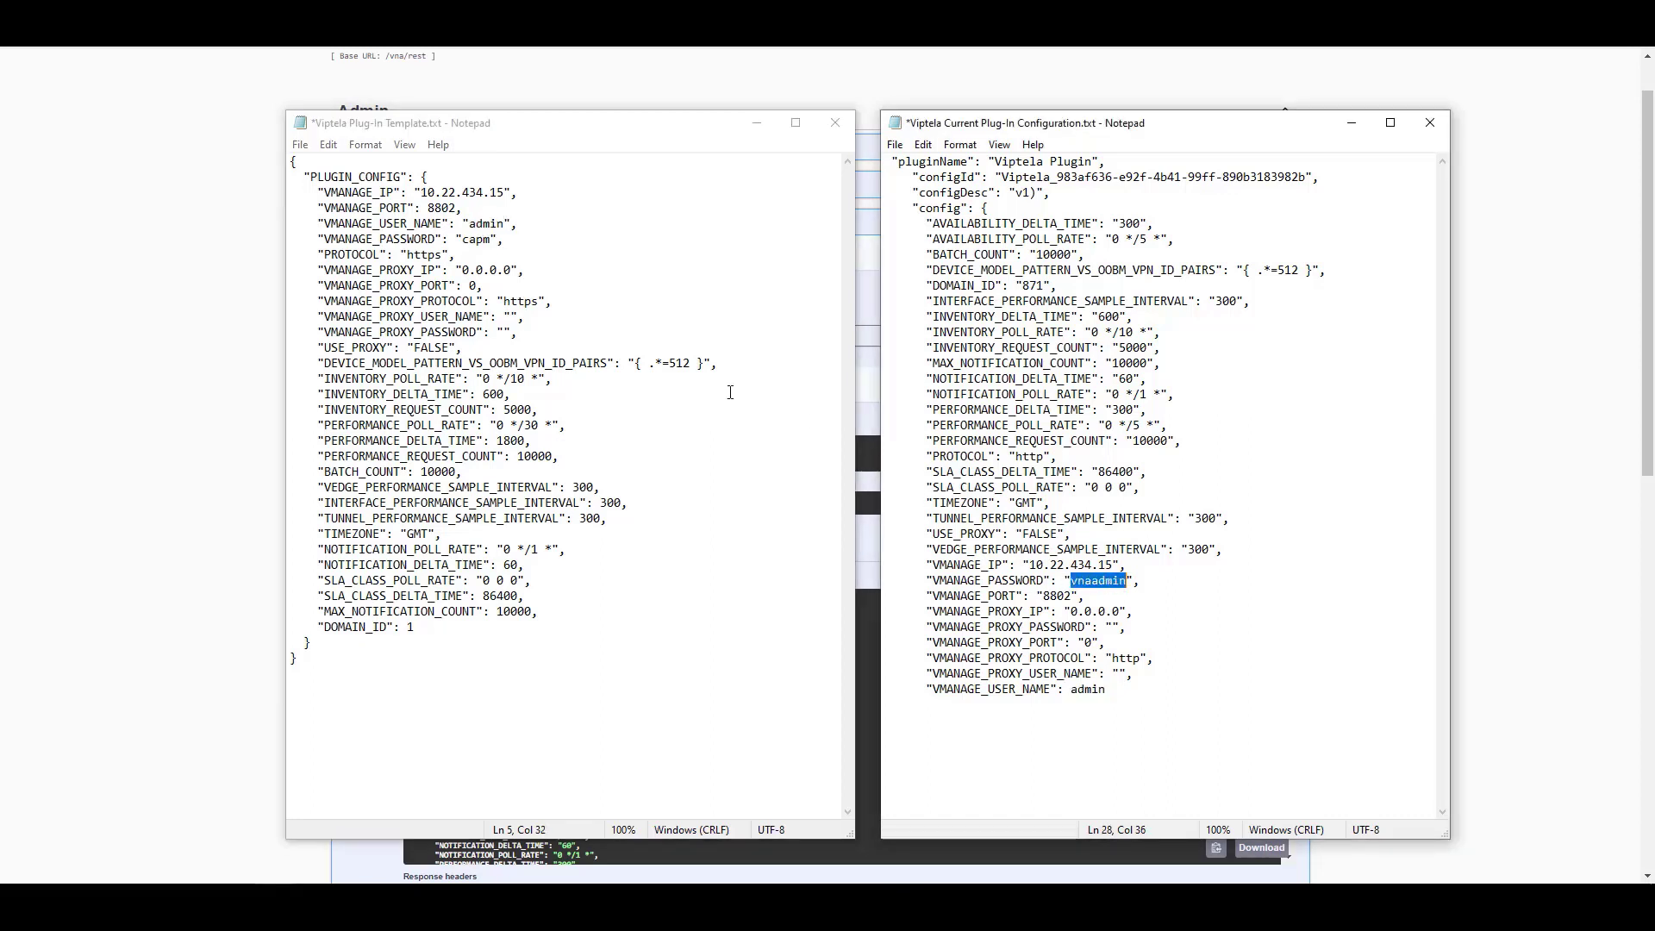
pyautogui.doubleClick(491, 240)
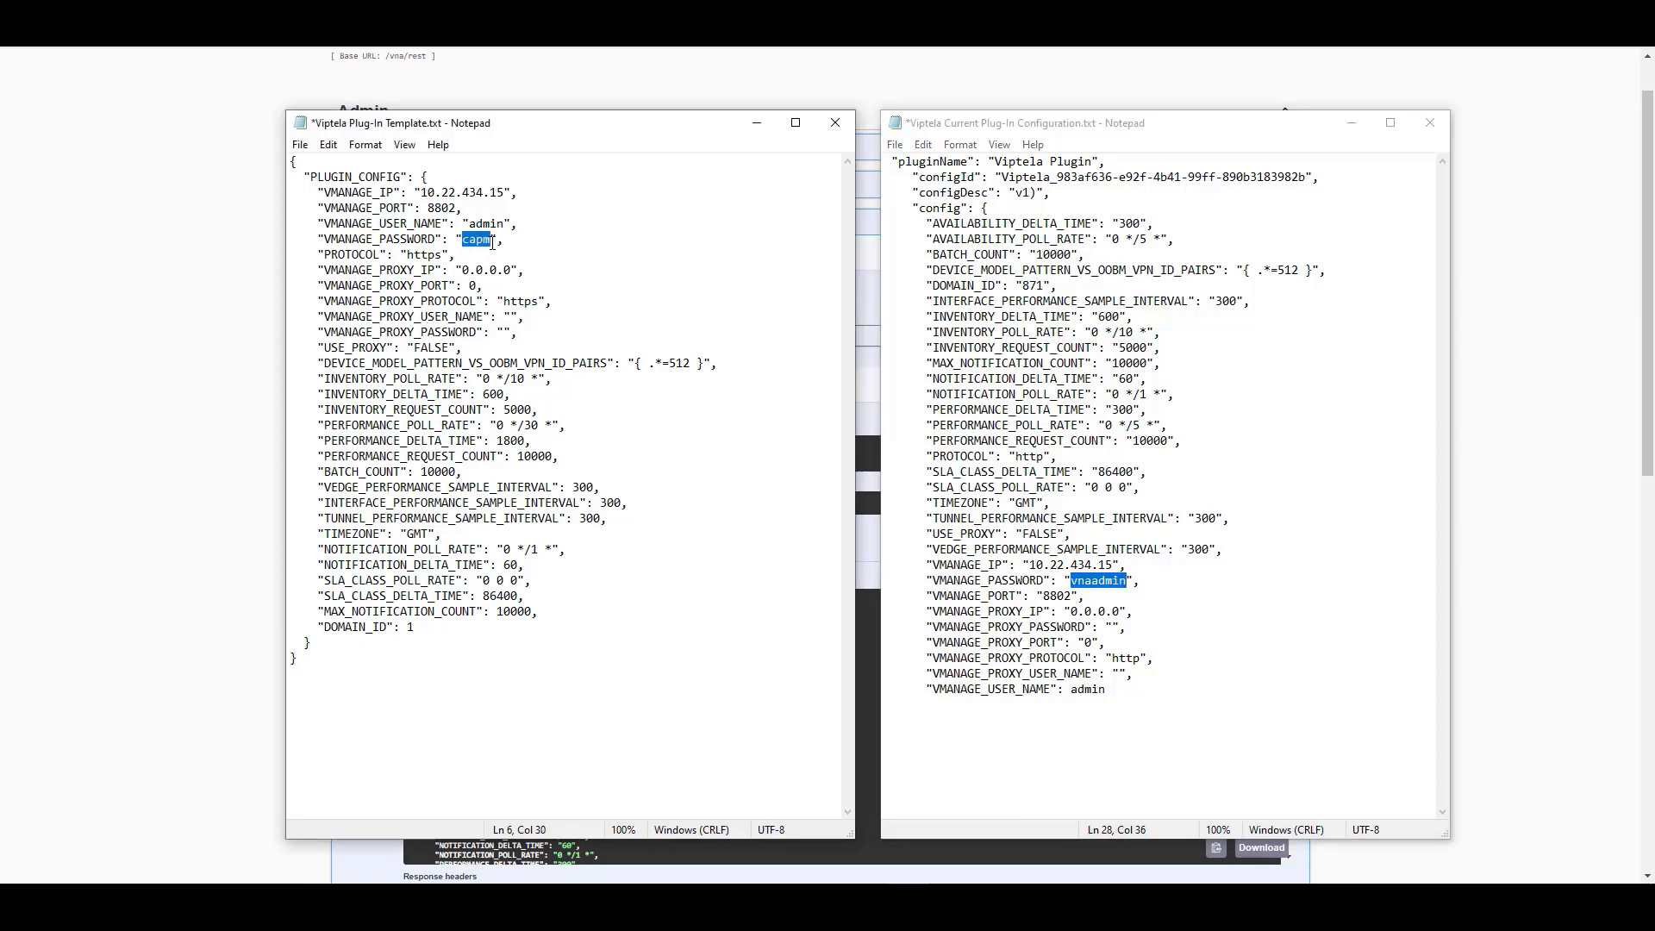
pyautogui.hotkey('ctrl', 'v')
pyautogui.click(443, 255)
pyautogui.press('BackSpace')
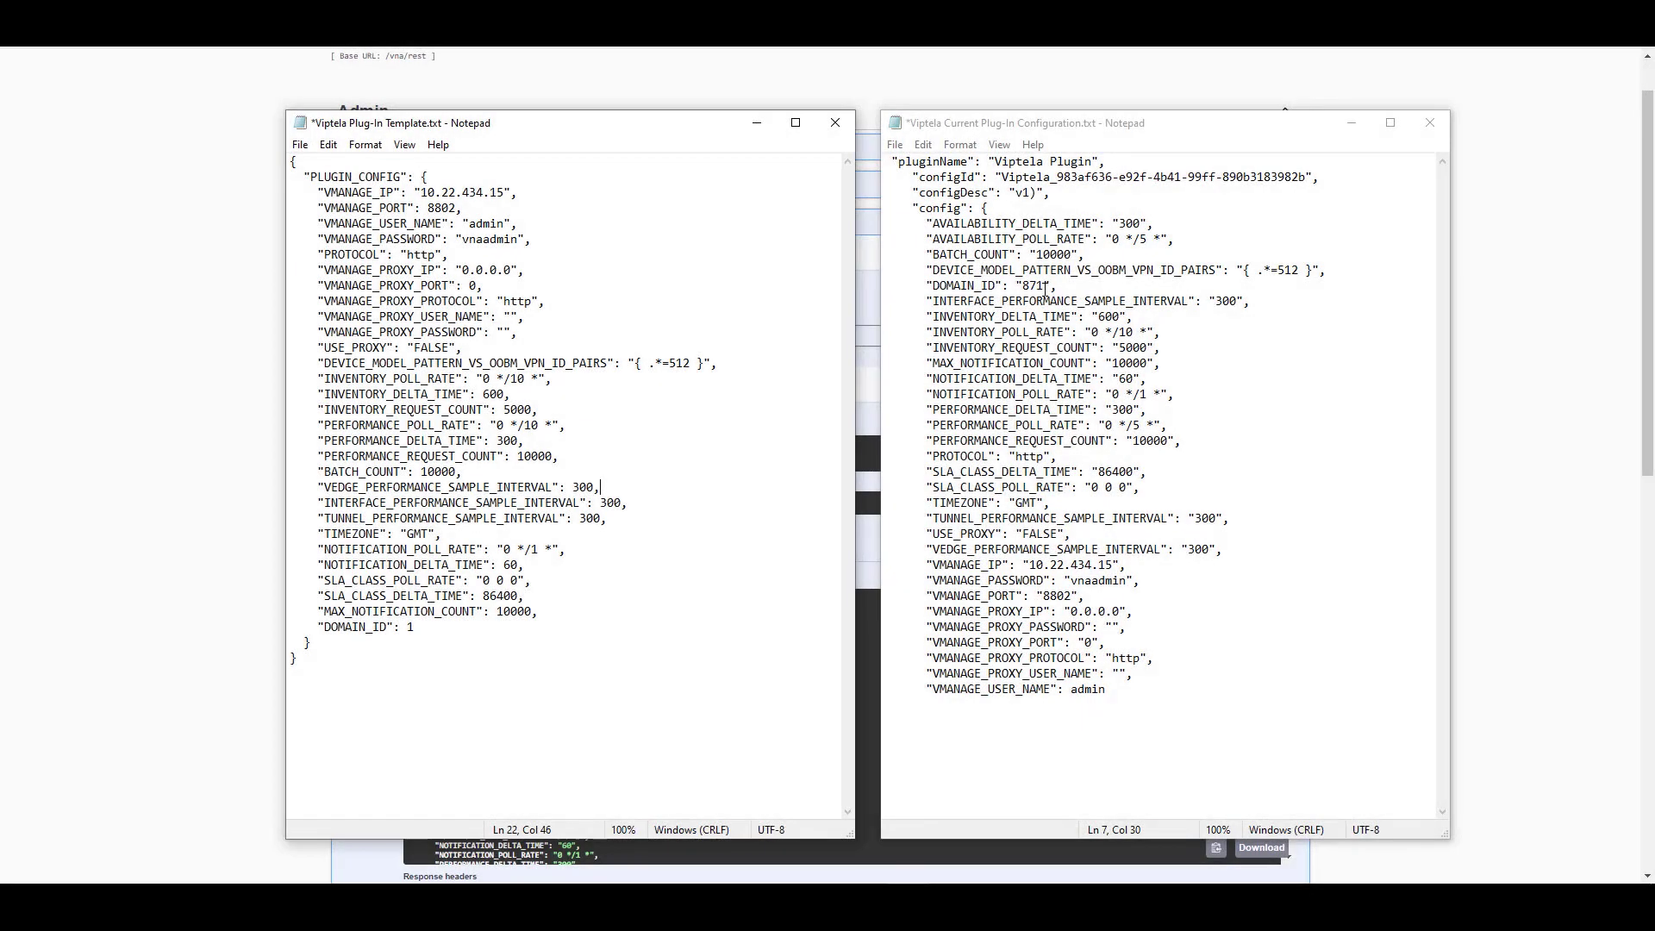
# Set the template's DOMAIN_ID to 871 to match the deployed configuration
pyautogui.moveTo(1030, 286)
pyautogui.mouseDown()
pyautogui.moveTo(1043, 286)
pyautogui.moveTo(1025, 287)
pyautogui.mouseUp()
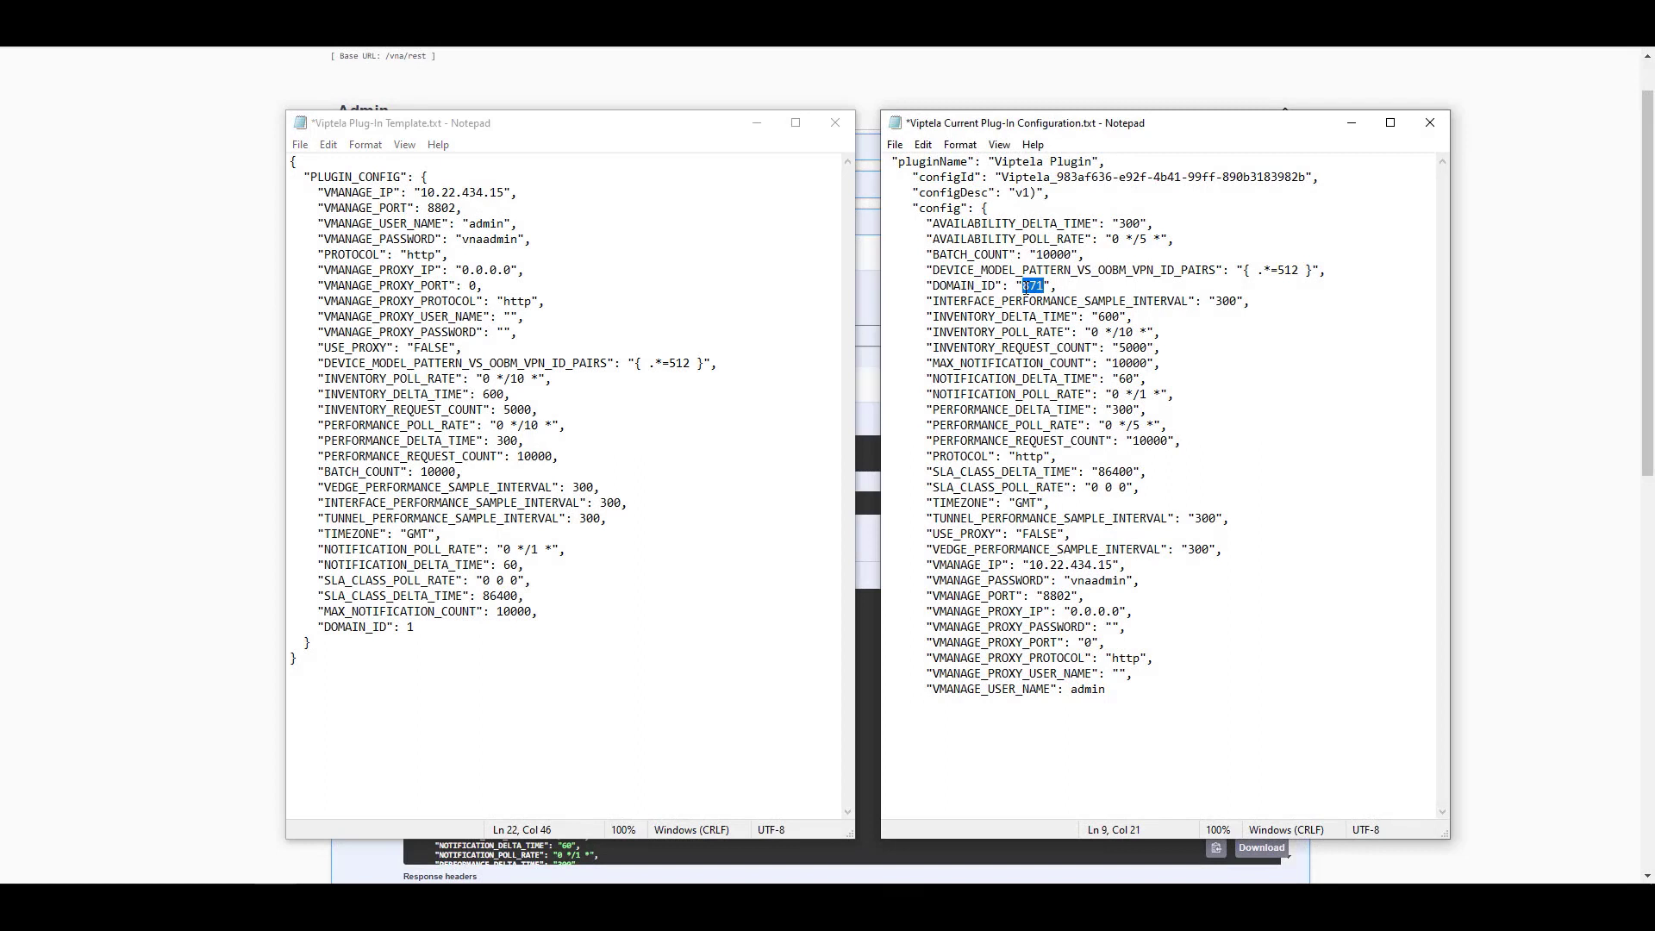
pyautogui.click(410, 627)
pyautogui.press('Delete')
pyautogui.hotkey('ctrl', 'v')
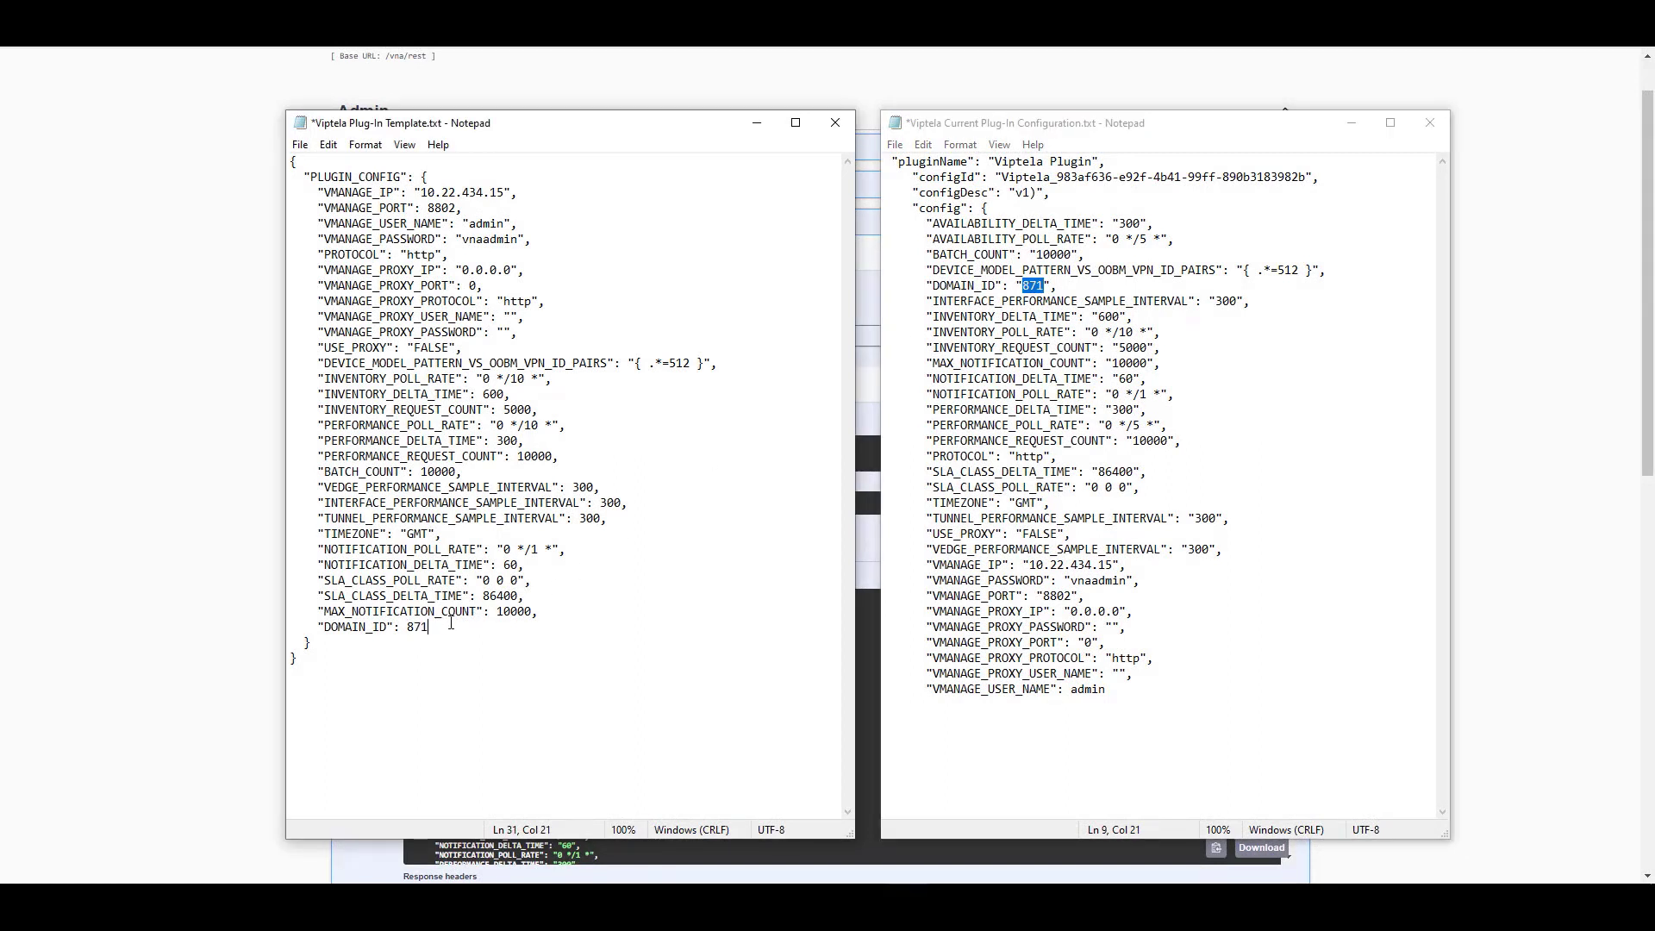
pyautogui.click(997, 162)
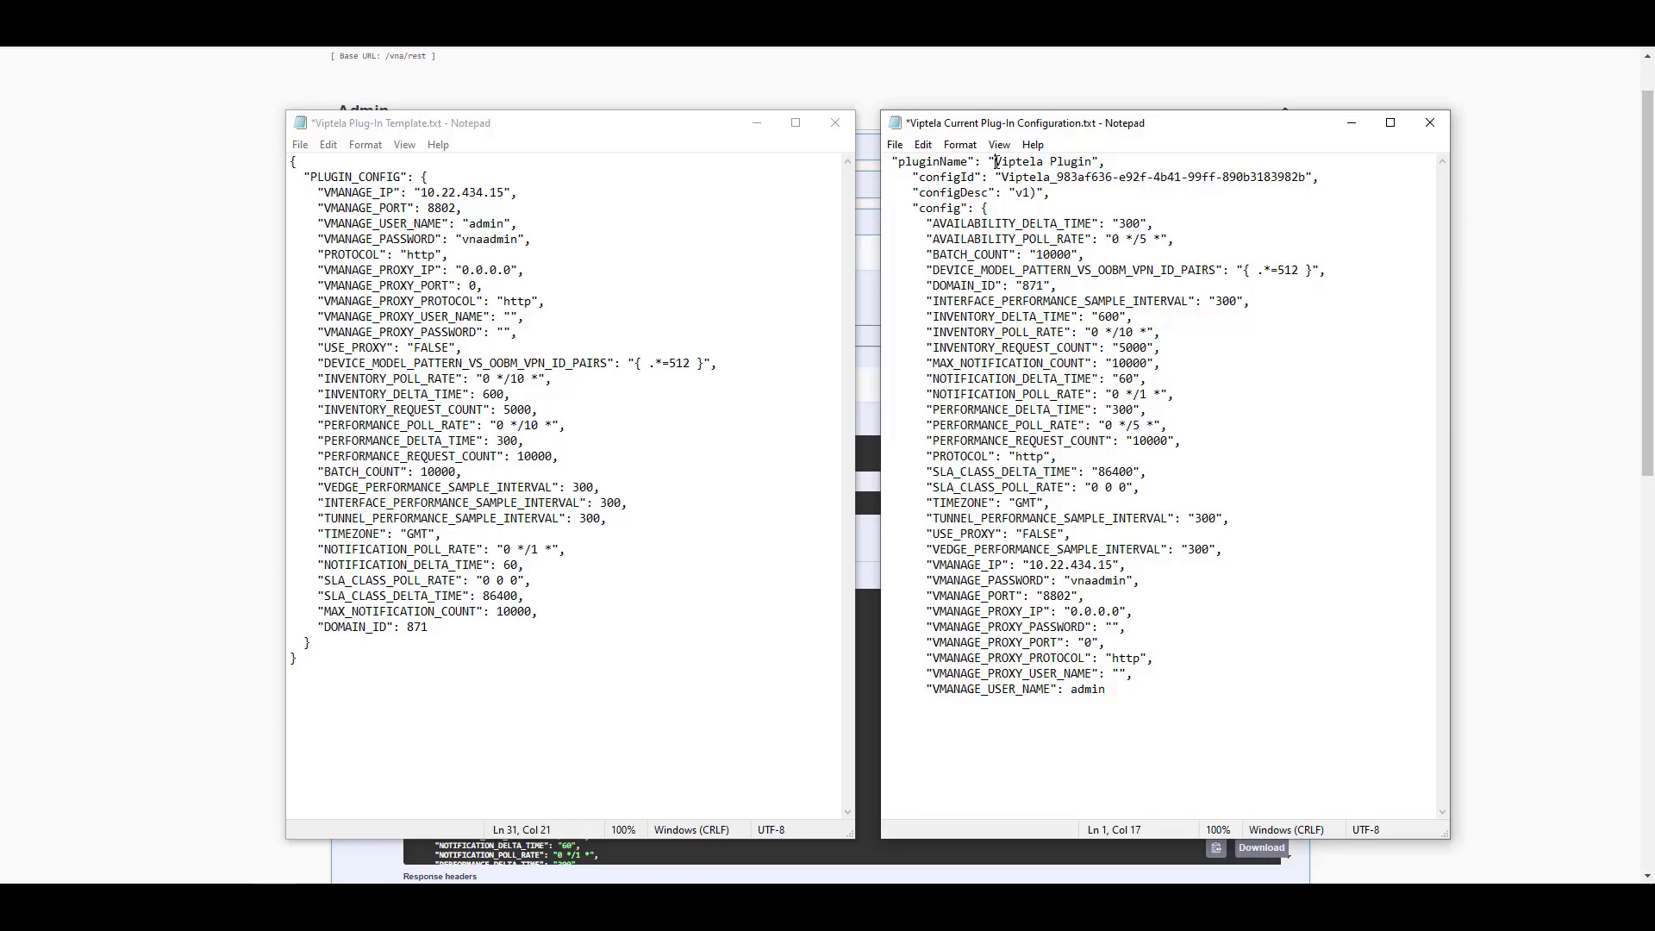
# Expand PUT /v1/admin/plugins/{pluginName} and paste 'Viptela Plugin' into pluginName
pyautogui.moveTo(998, 162); pyautogui.dragTo(1091, 162)
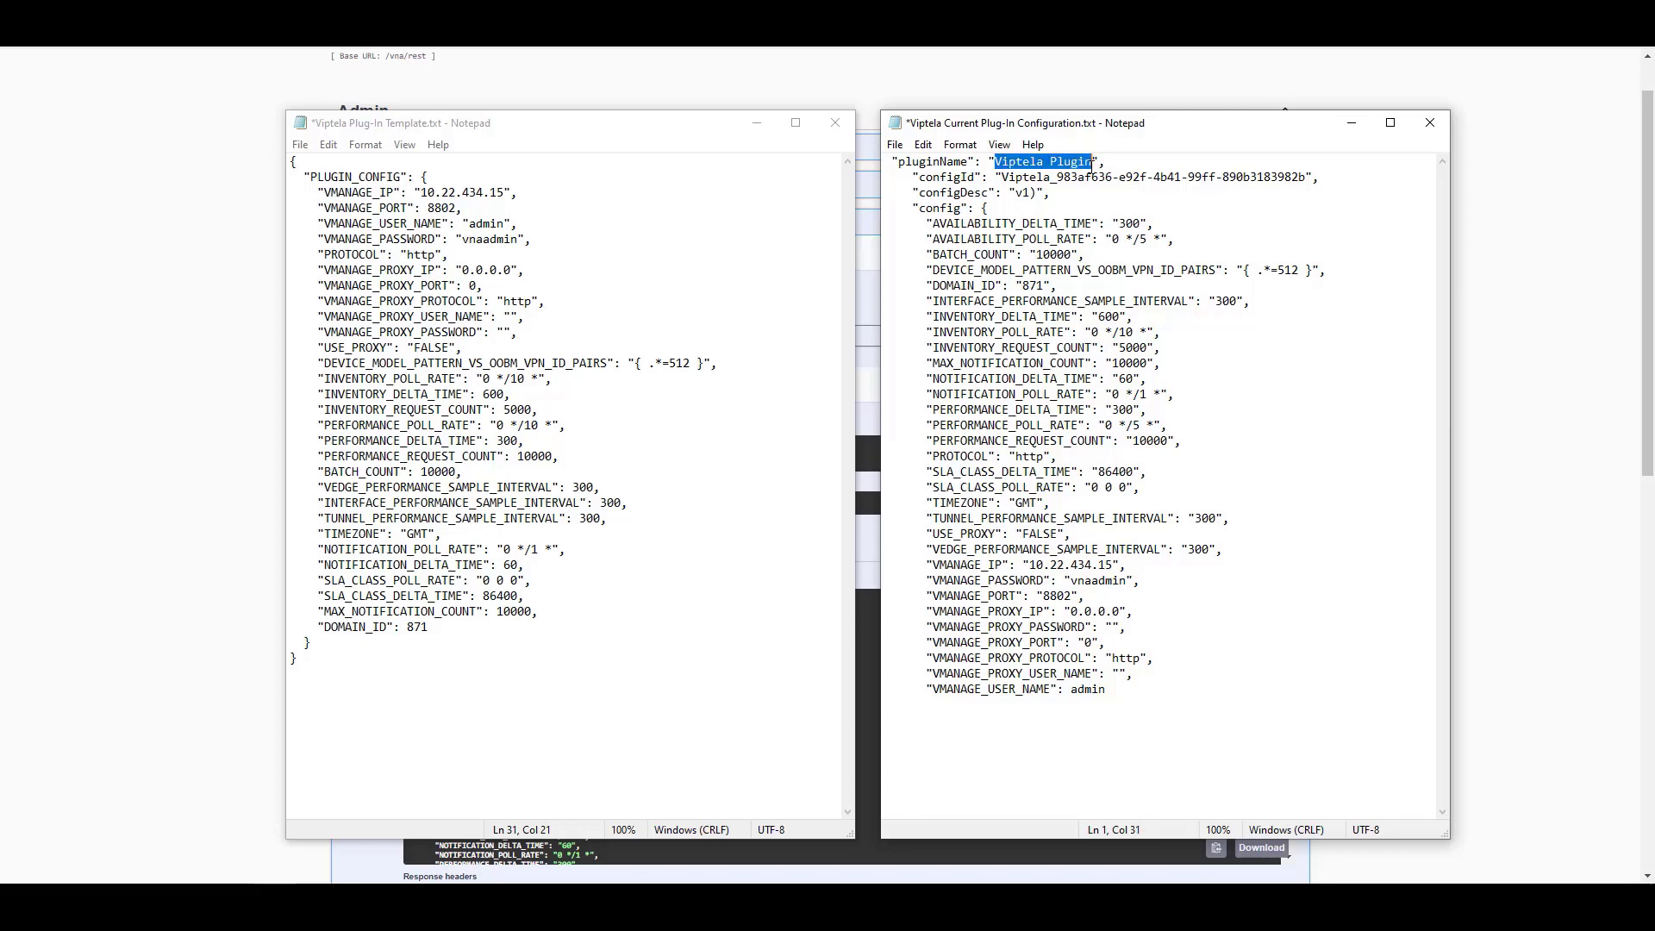
pyautogui.rightClick(1085, 164)
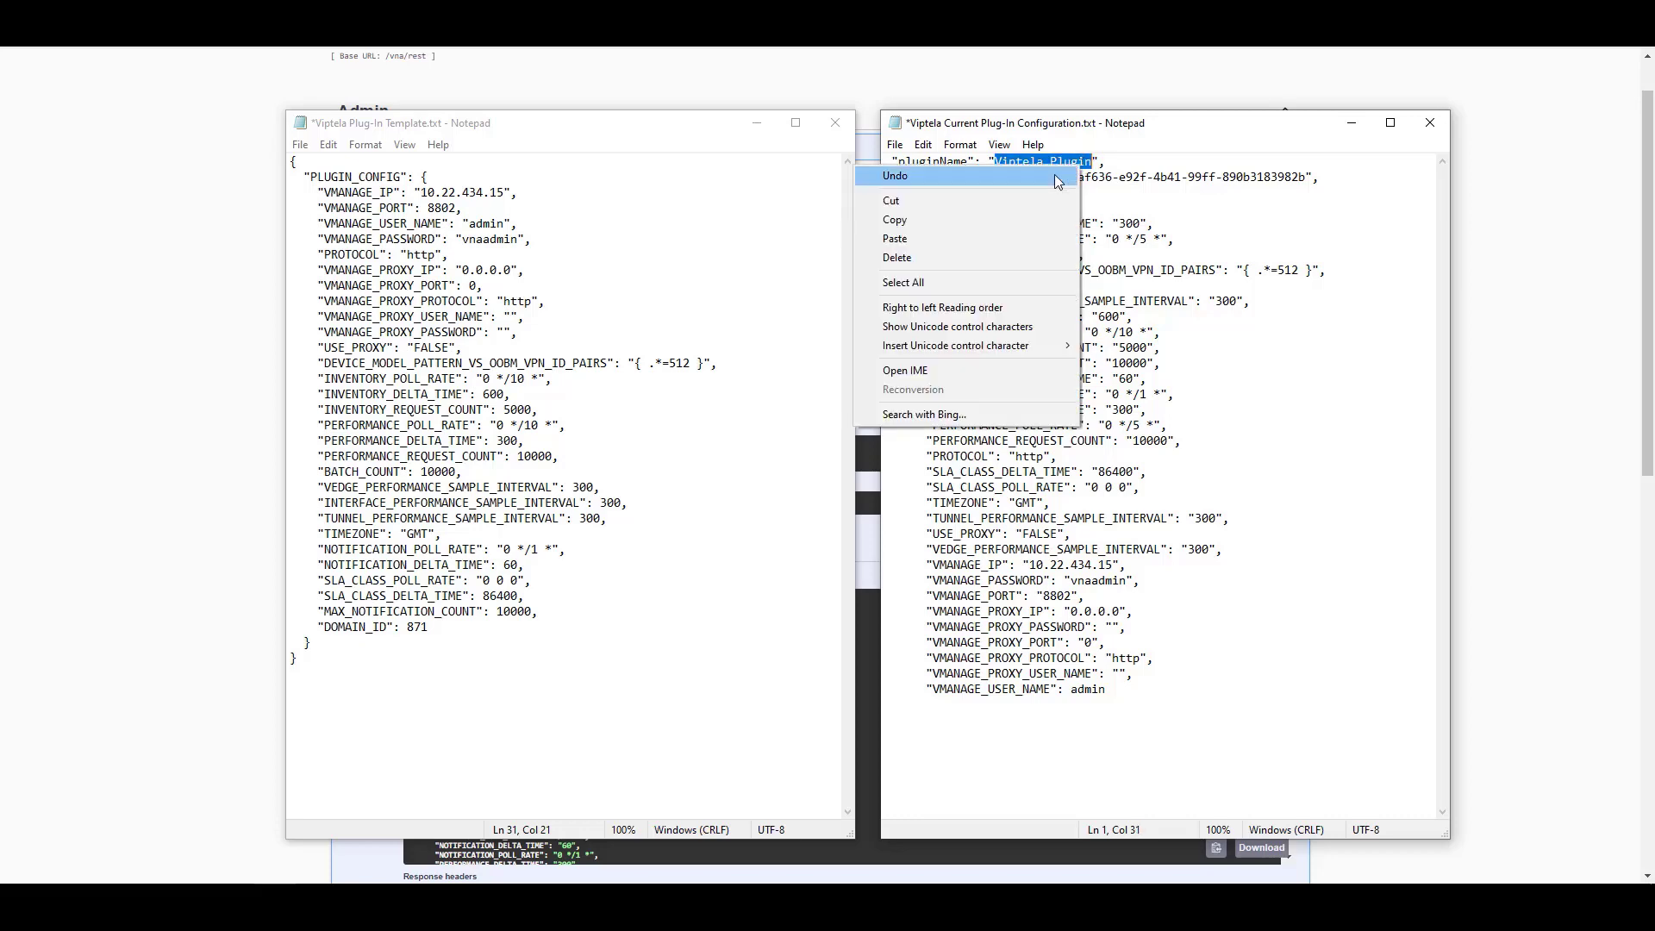
pyautogui.click(1010, 222)
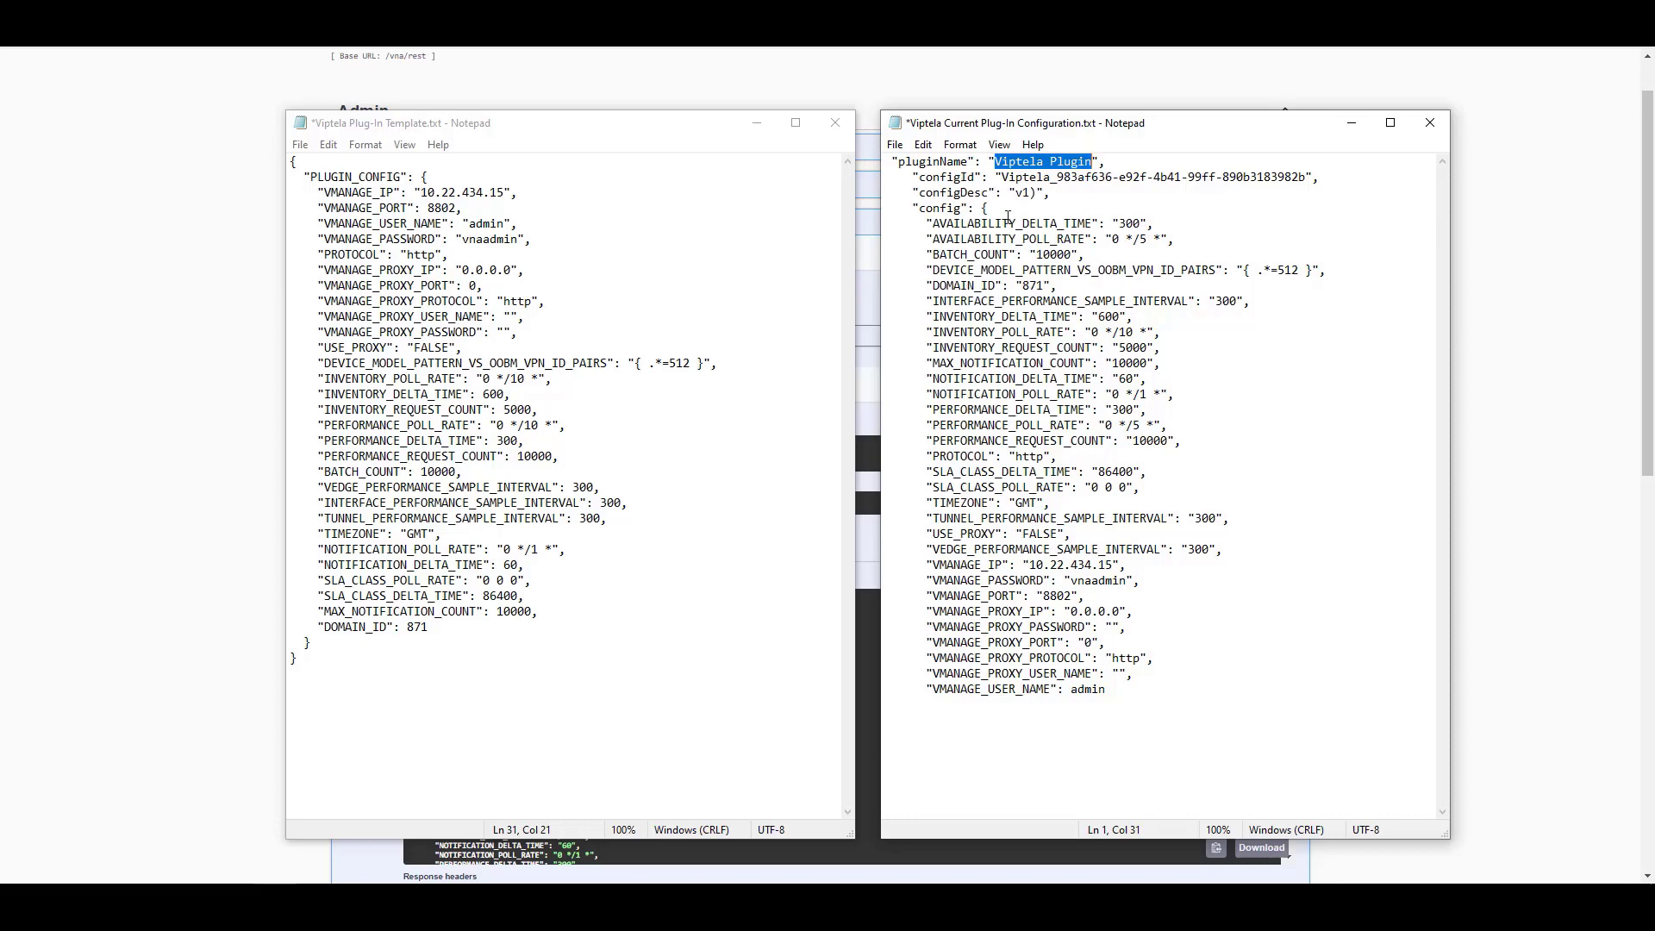
pyautogui.click(244, 275)
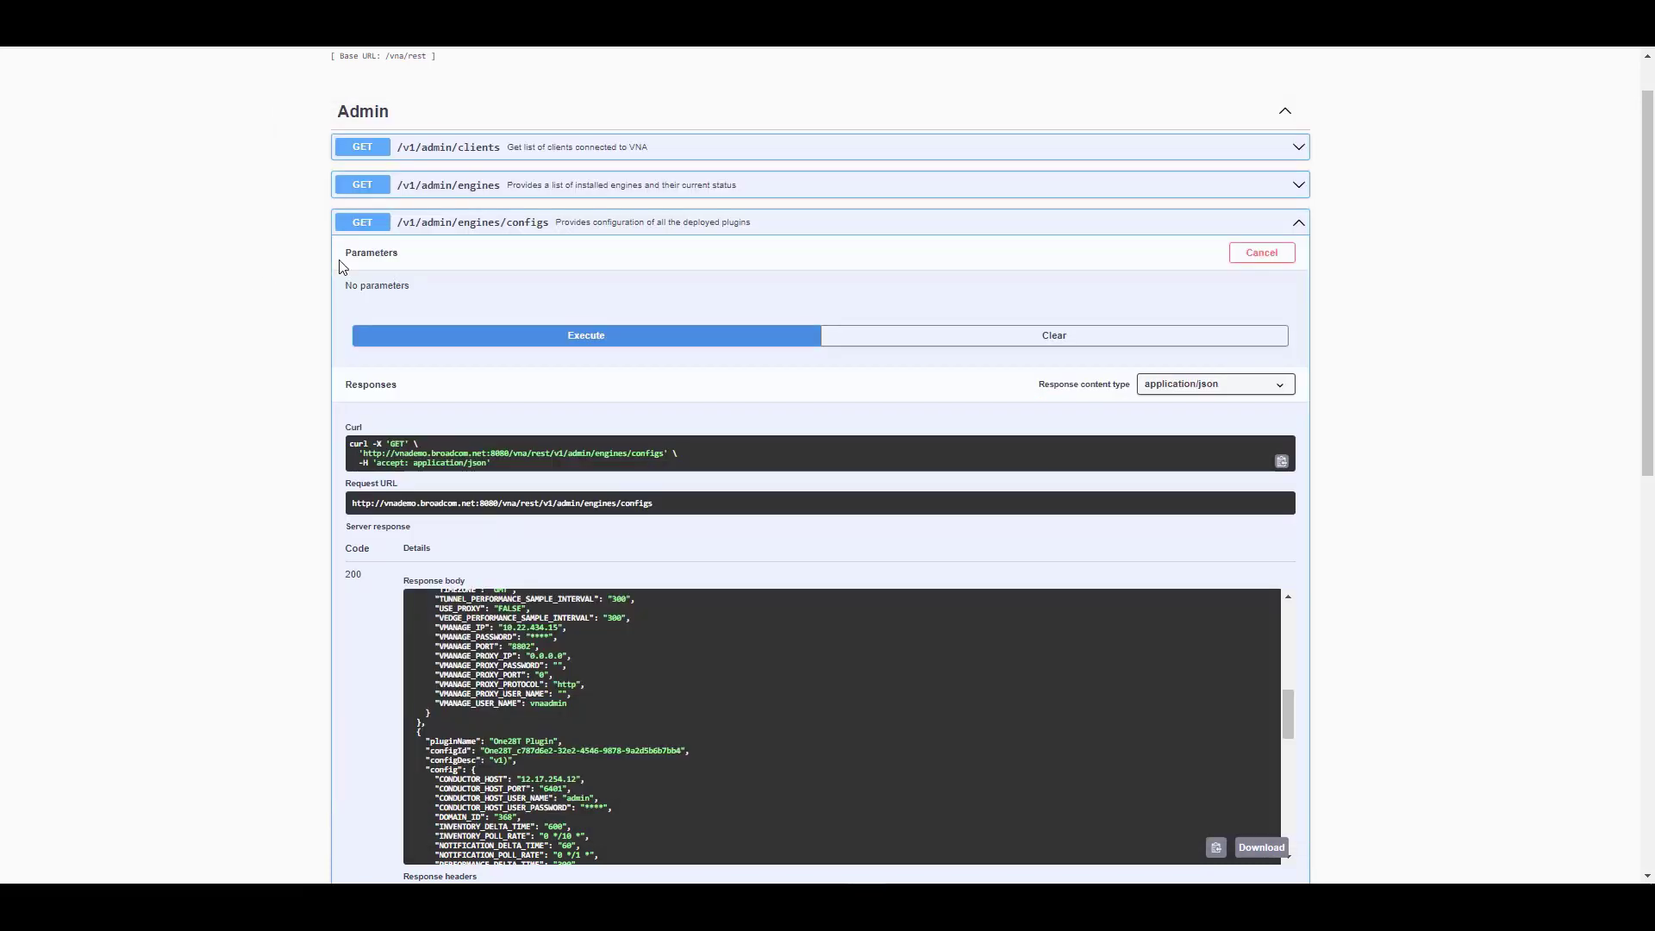
pyautogui.click(462, 225)
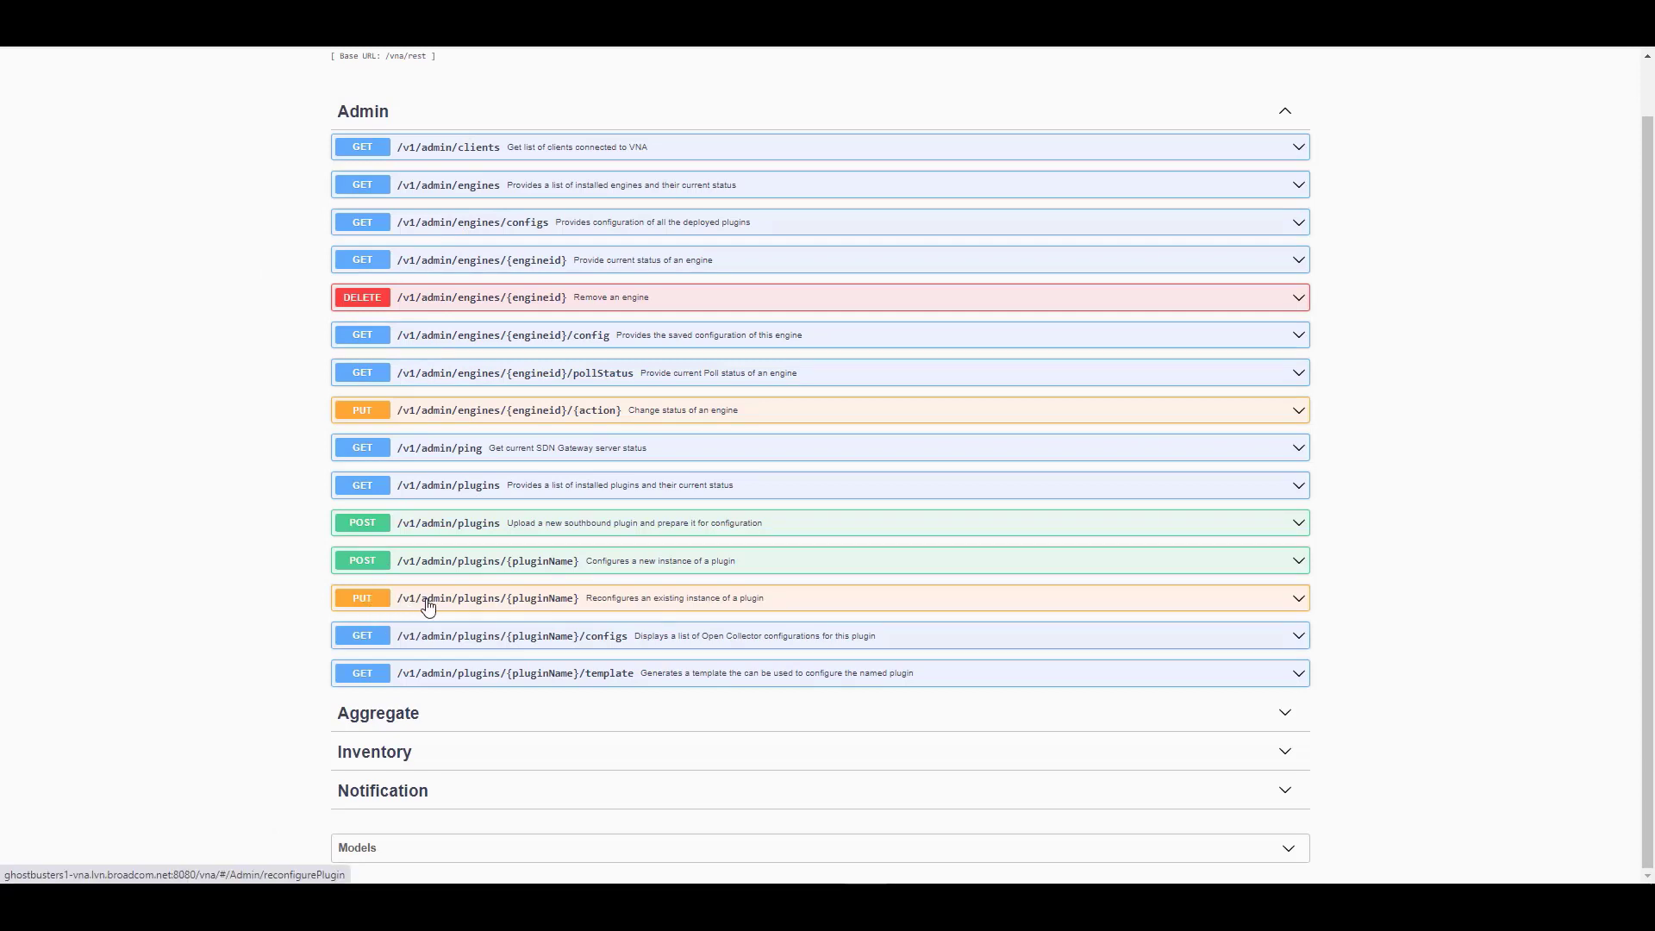
pyautogui.click(552, 605)
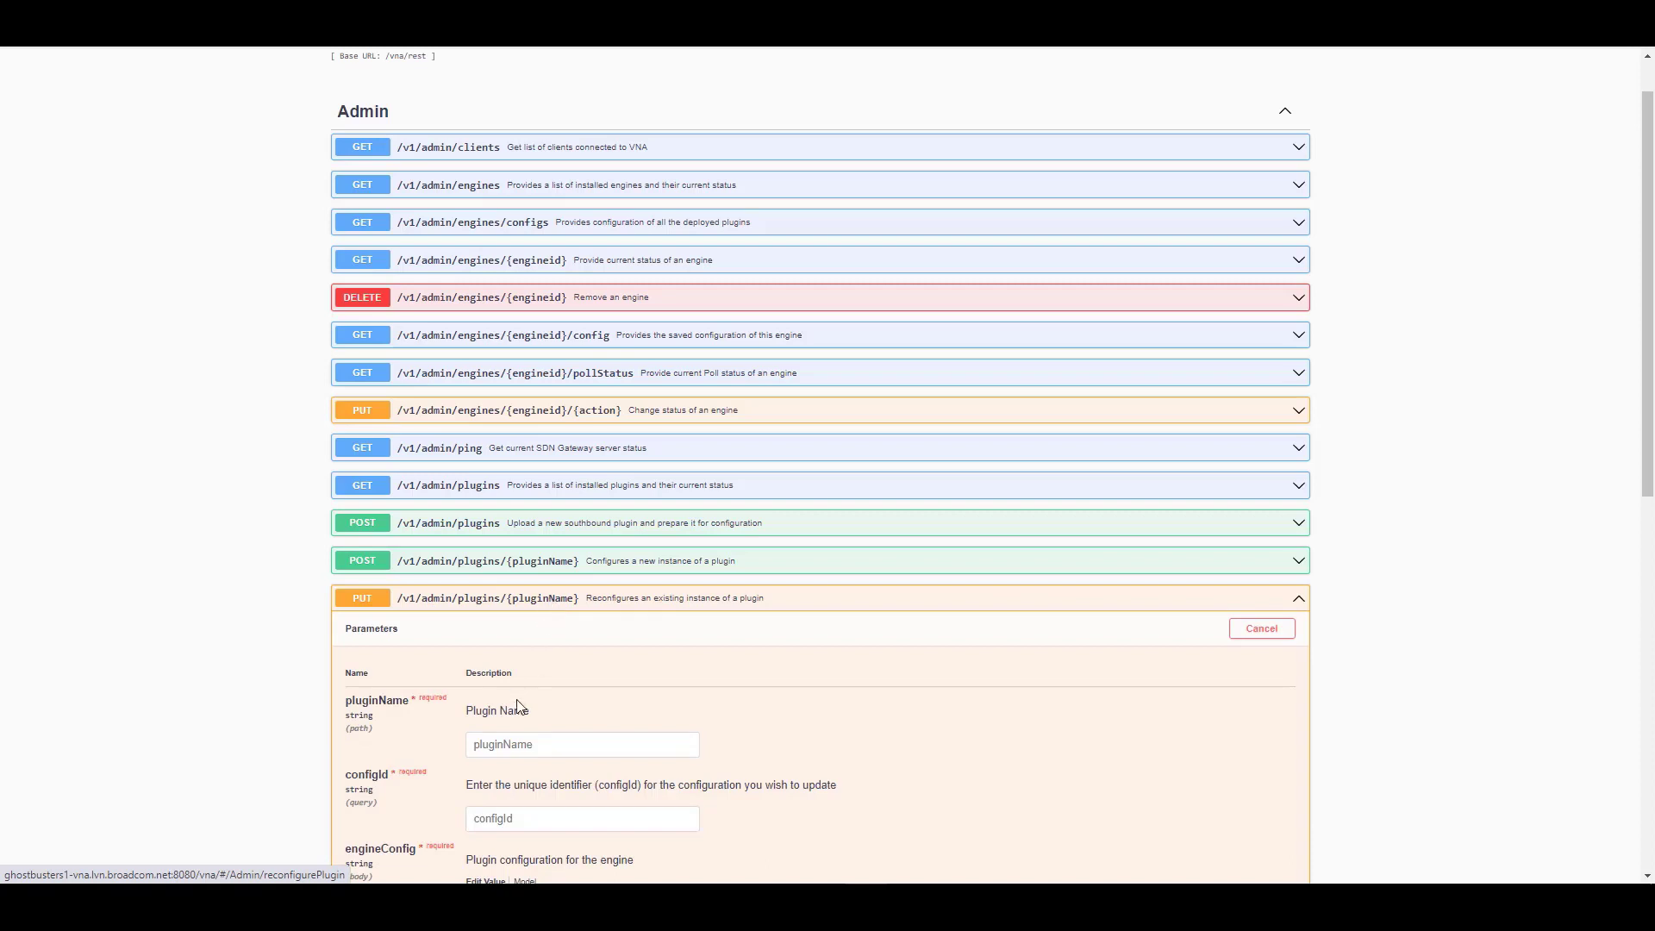
pyautogui.rightClick(499, 748)
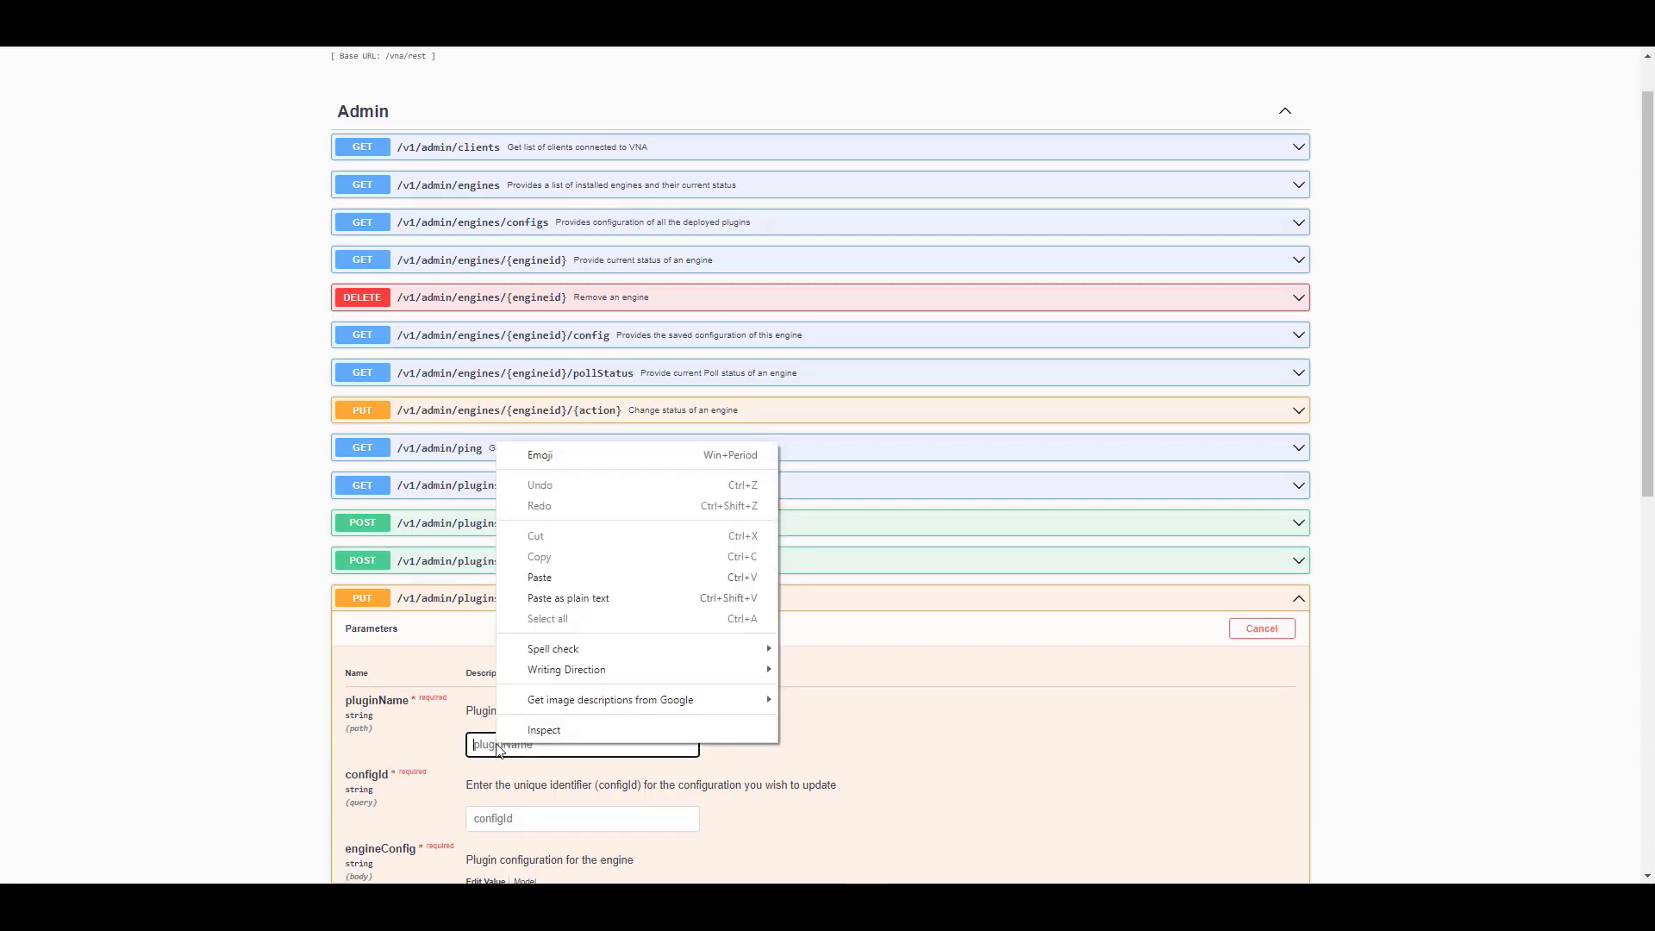
pyautogui.click(566, 585)
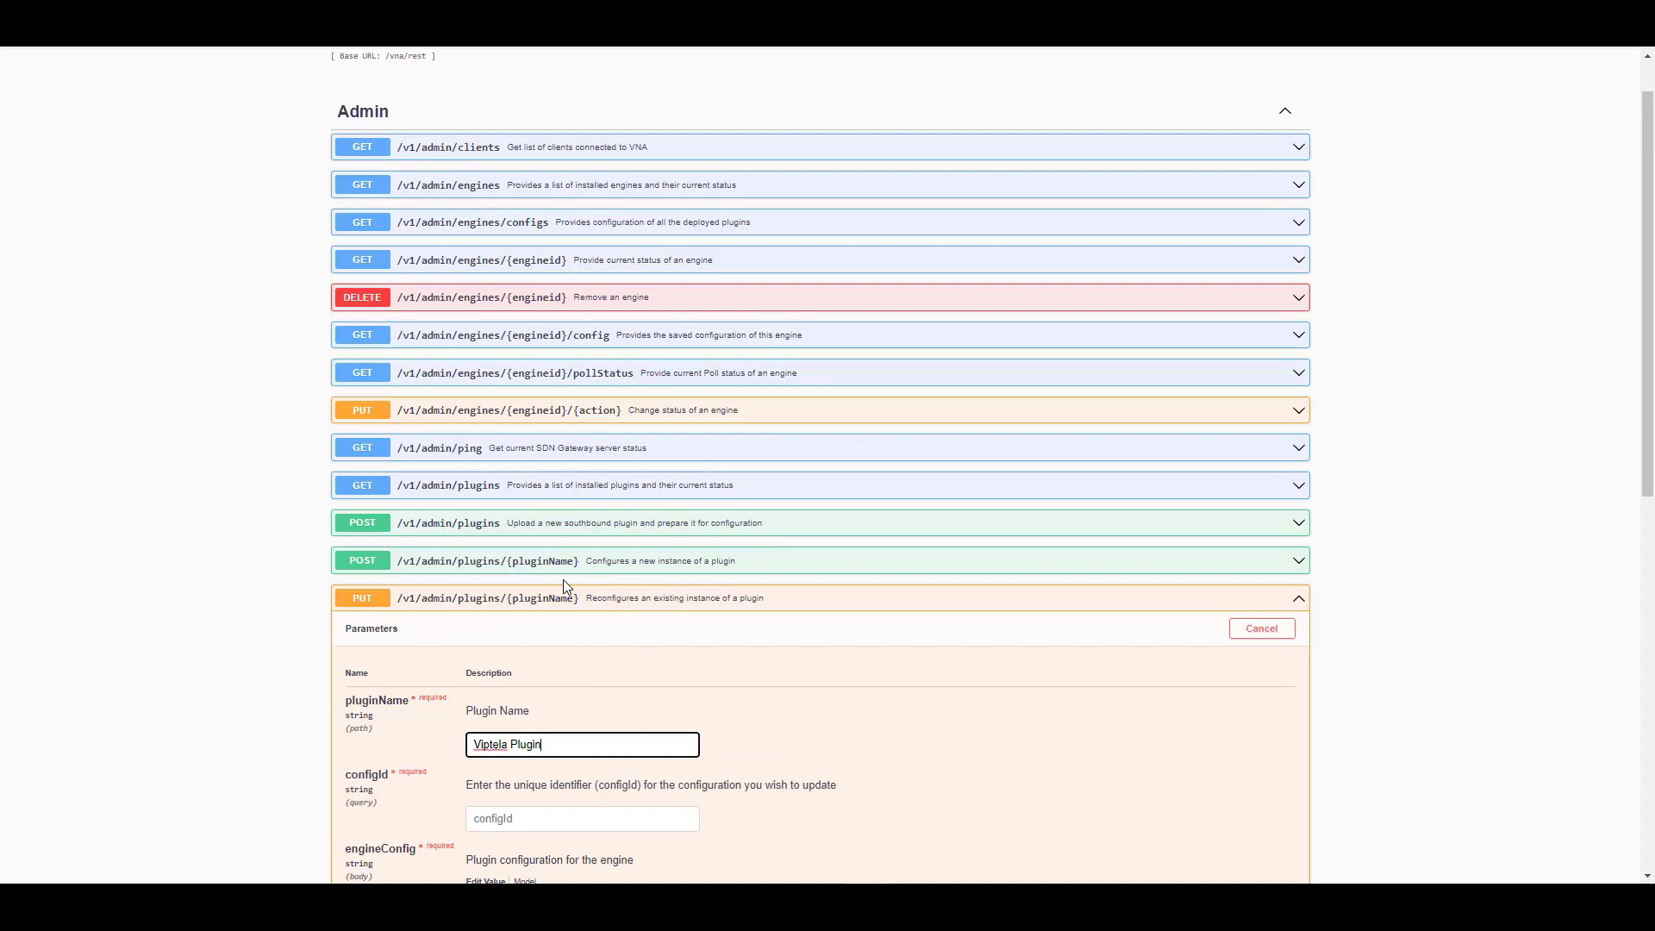
# Copy the Viptela configId from Notepad and paste it into the configId field
pyautogui.hotkey('alt', 'Tab')
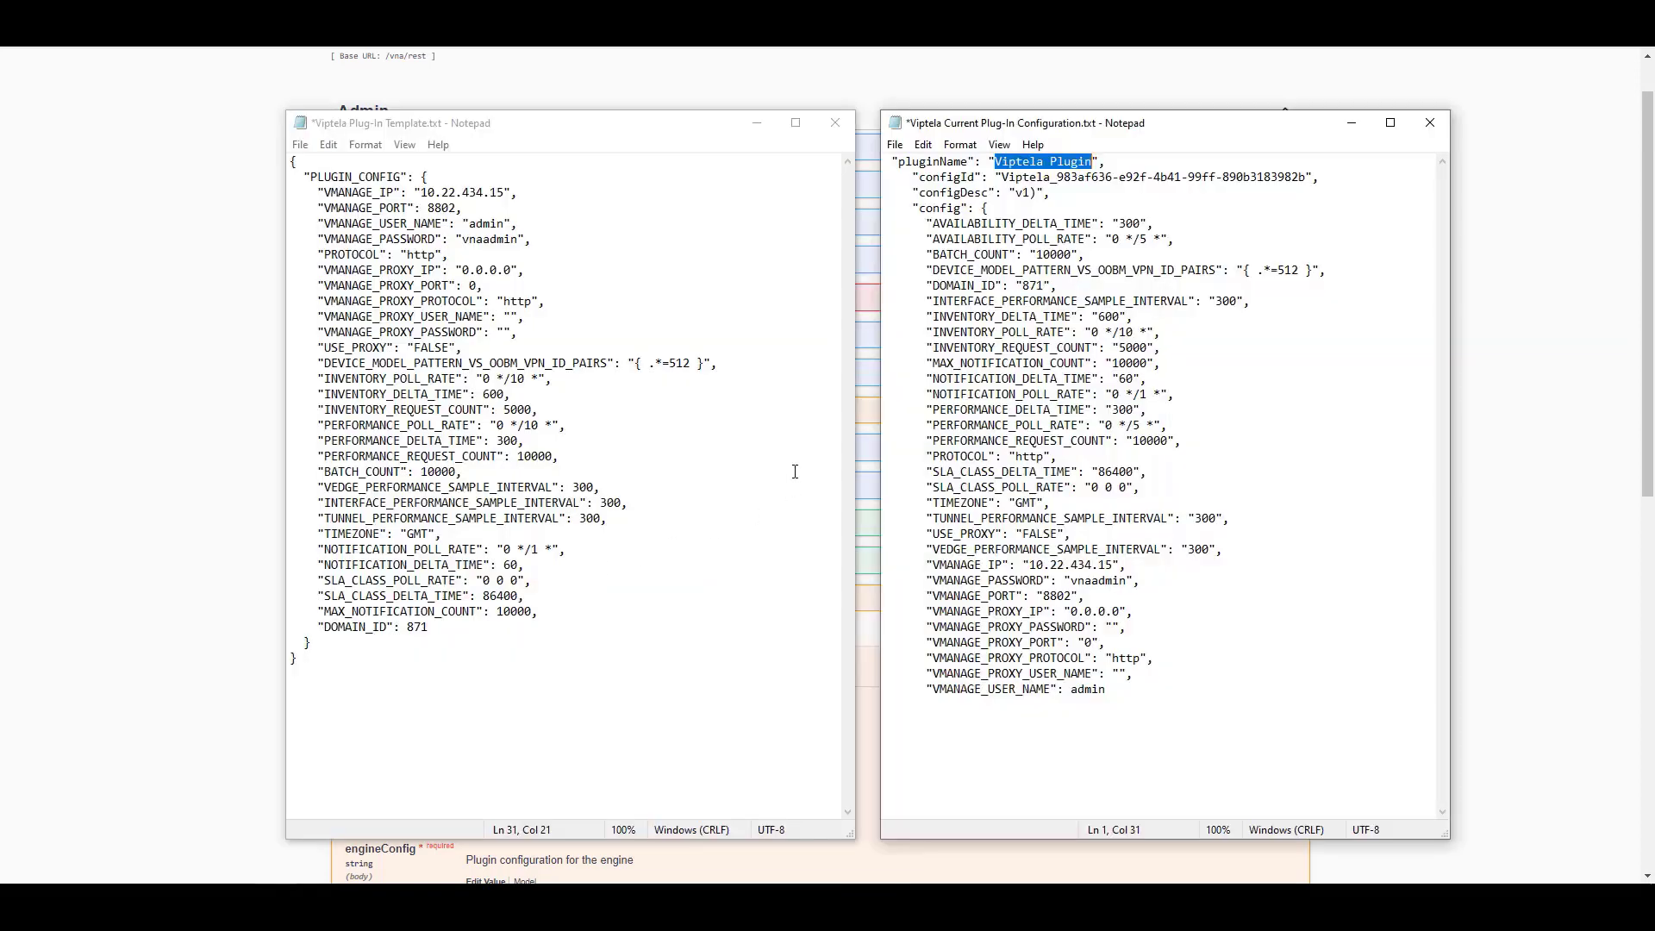
pyautogui.moveTo(1003, 177); pyautogui.dragTo(1308, 176)
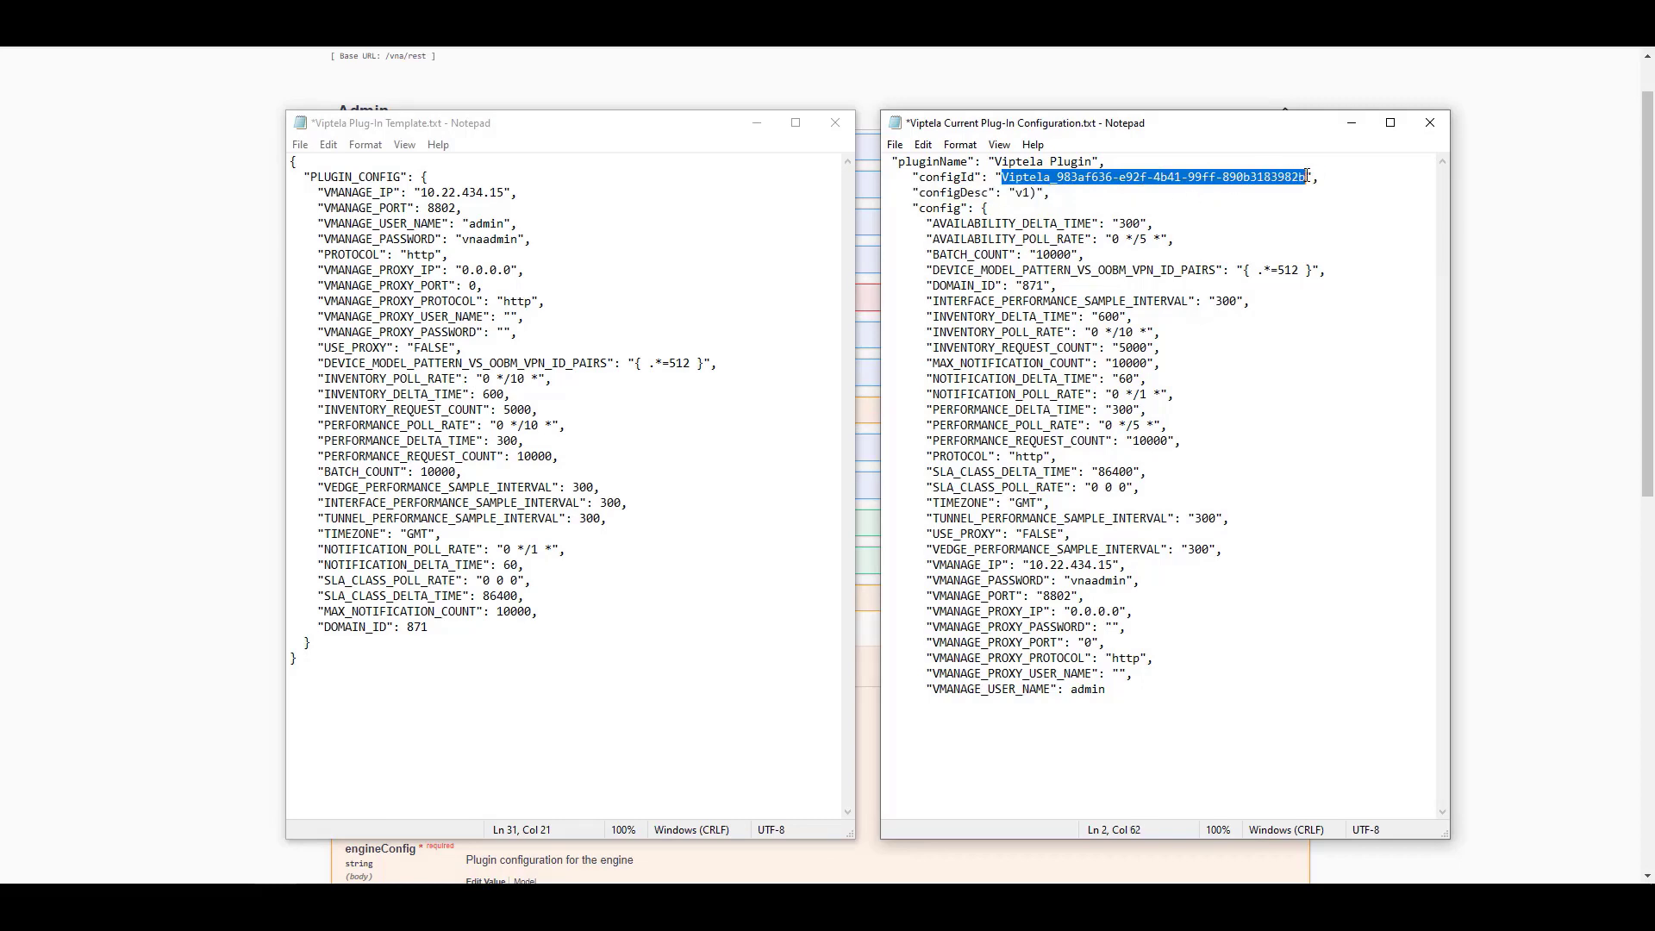
pyautogui.rightClick(1066, 177)
pyautogui.click(1168, 230)
pyautogui.click(1479, 274)
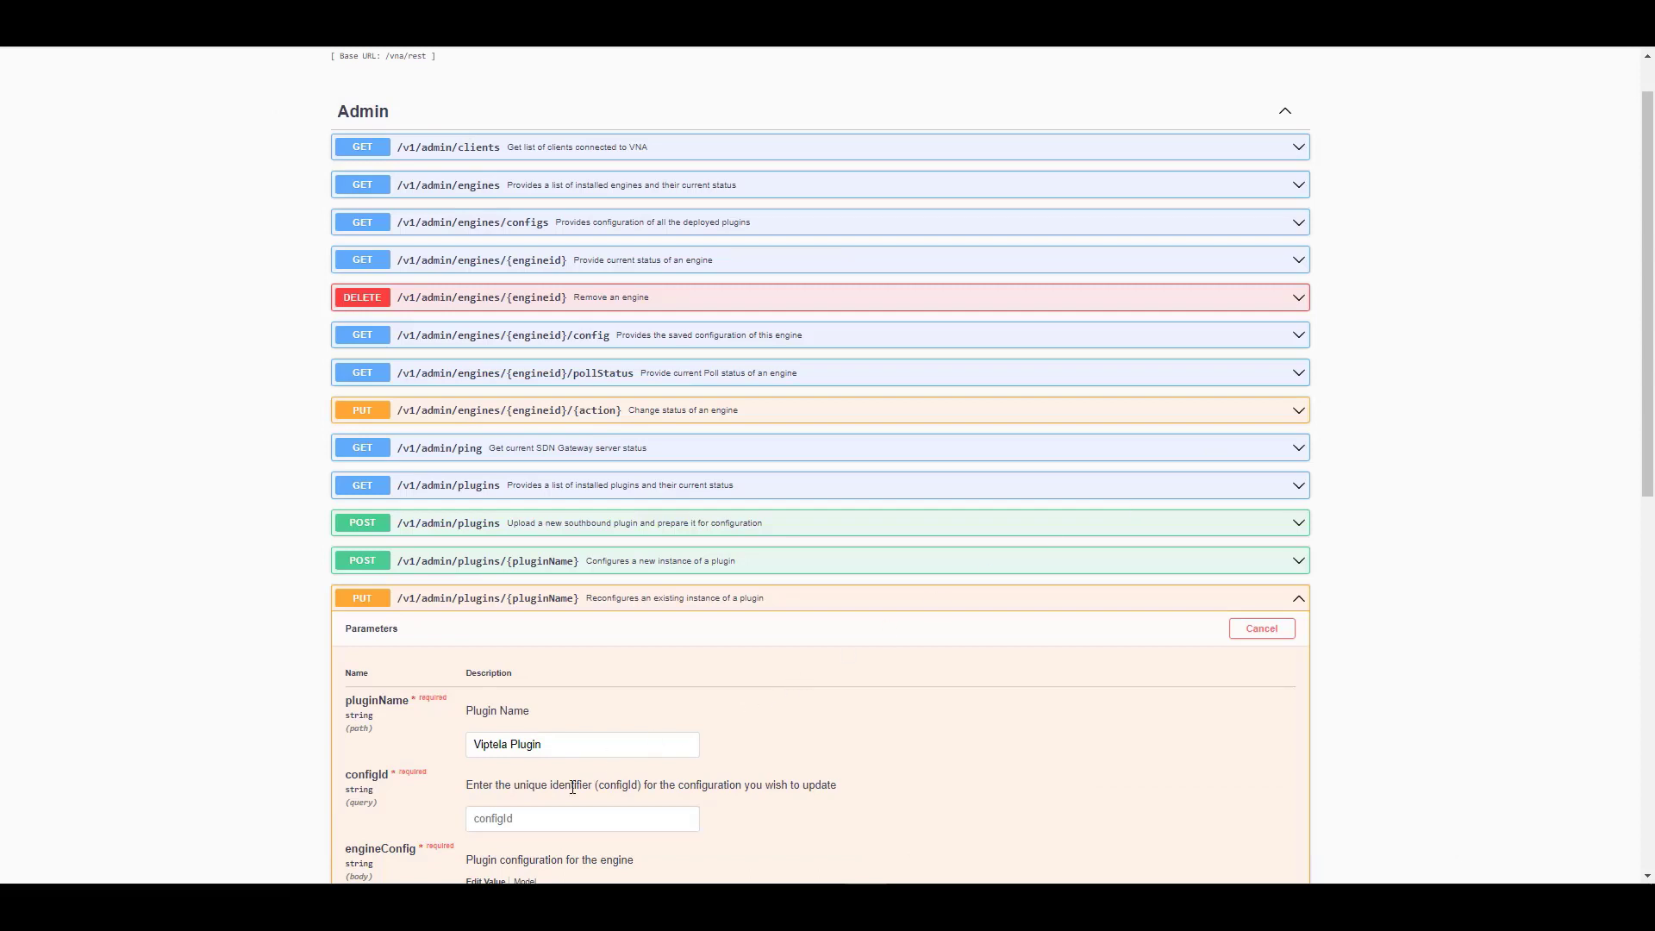
pyautogui.rightClick(525, 816)
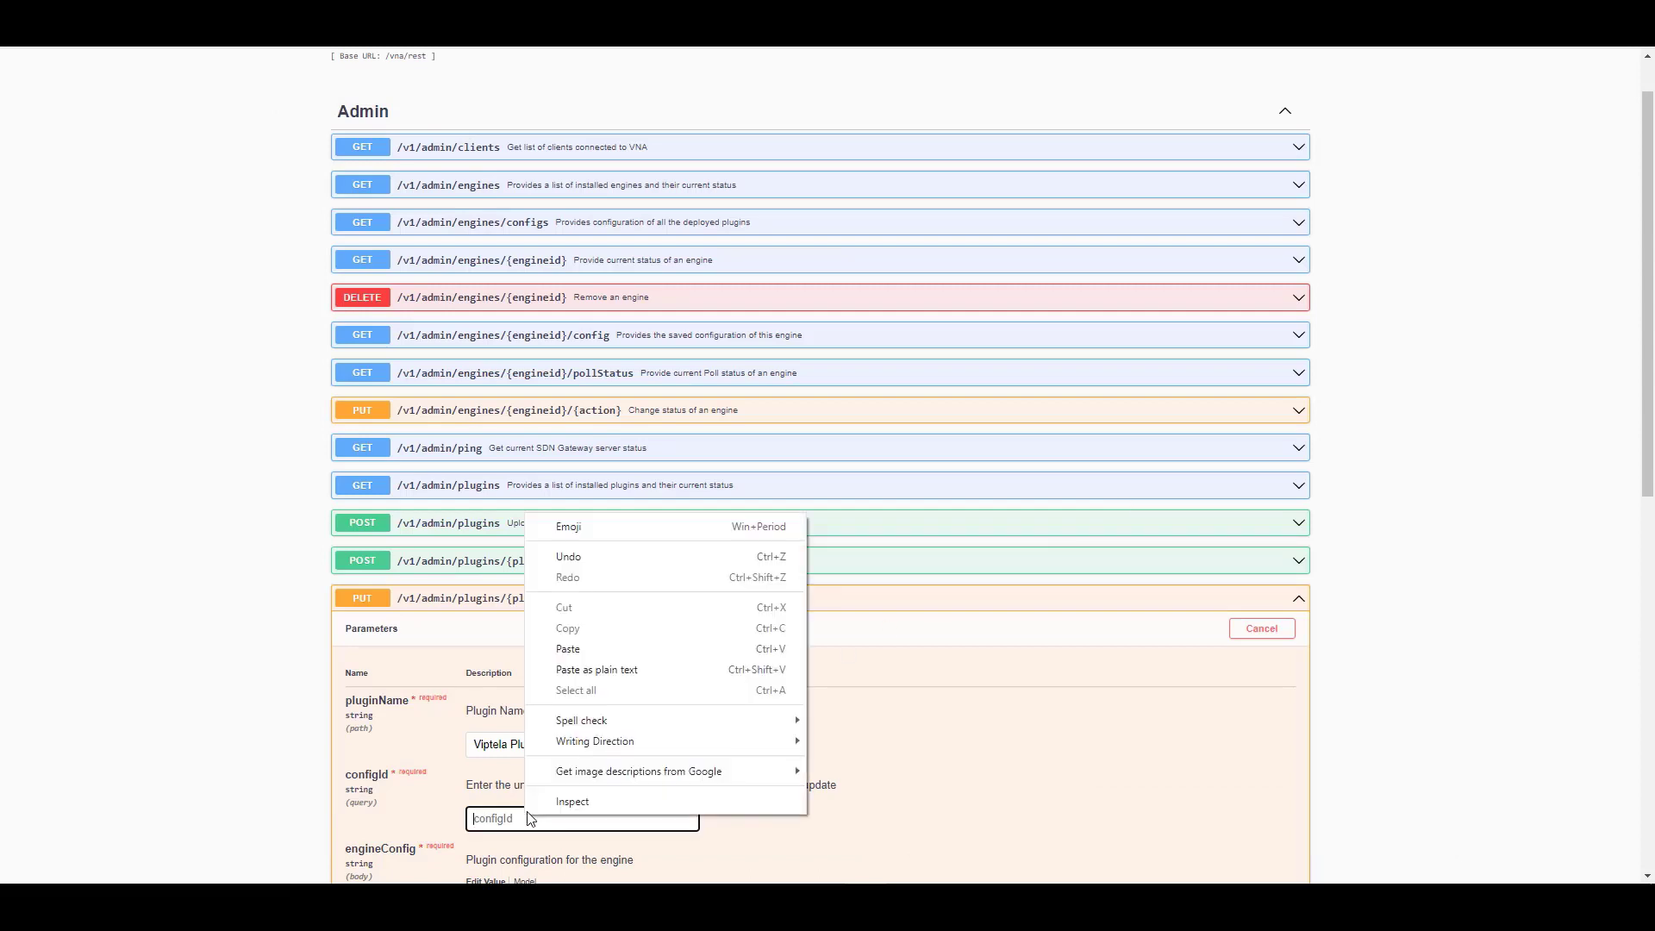
pyautogui.click(585, 656)
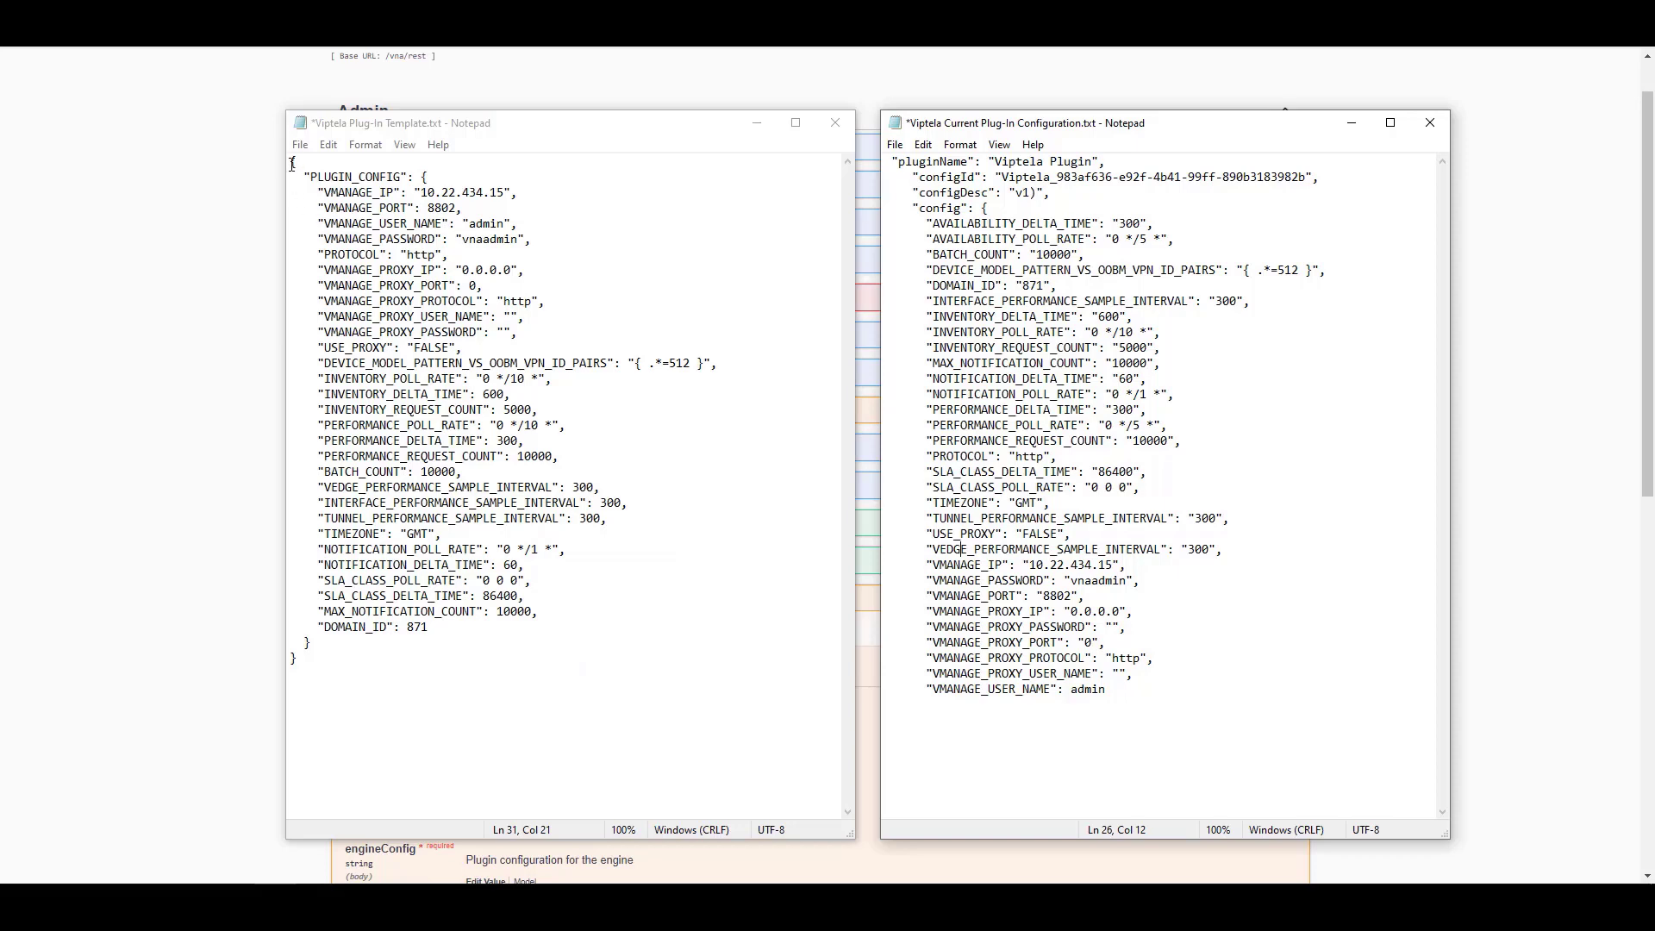
# Copy the entire updated Viptela template text from Notepad
pyautogui.moveTo(291, 162); pyautogui.dragTo(344, 652)
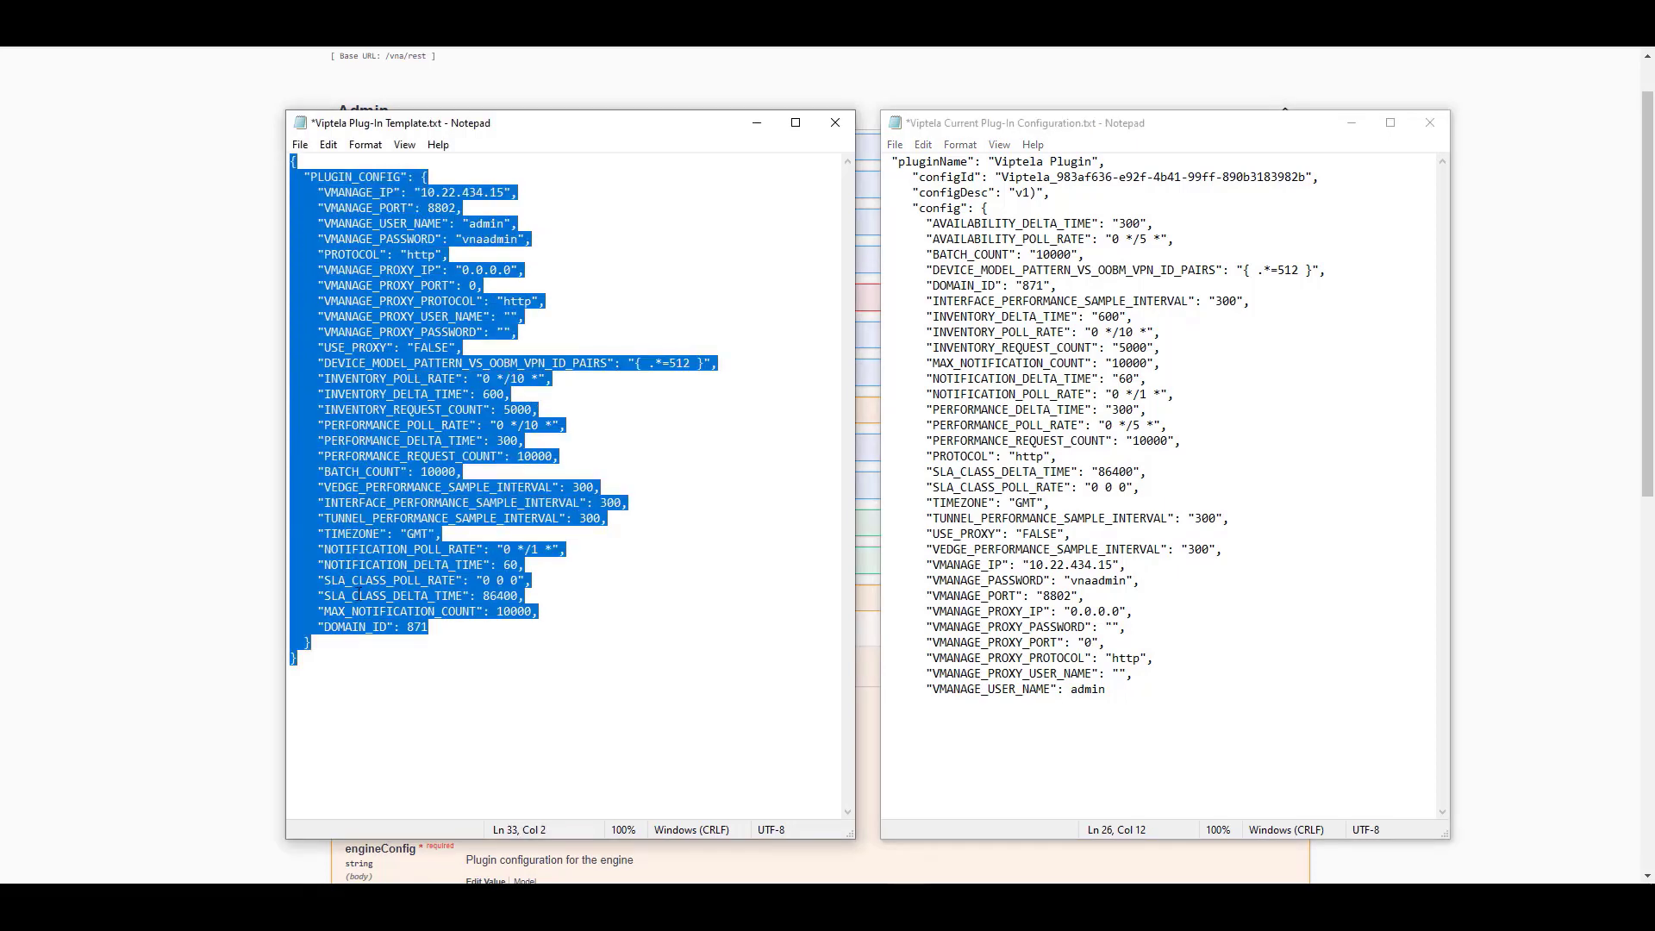
pyautogui.rightClick(362, 594)
pyautogui.click(262, 645)
pyautogui.click(265, 651)
# Replace the engineConfig body with the template and execute the PUT reconfigure request
pyautogui.scroll(-2, 252, 680)
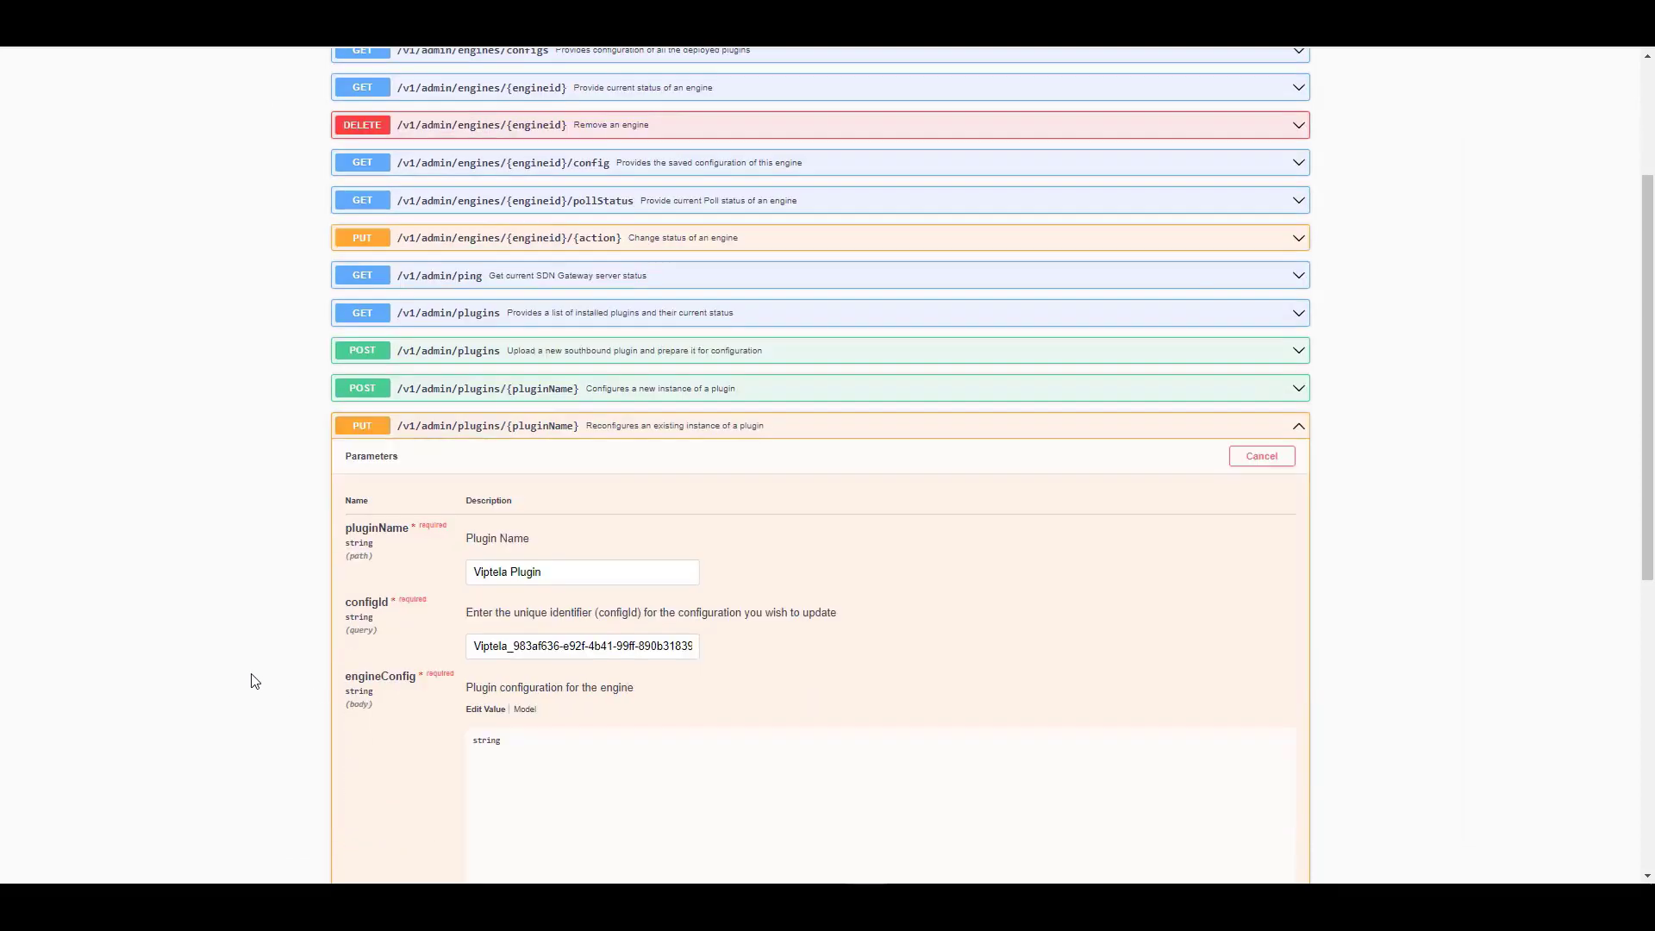
pyautogui.scroll(-1, 256, 681)
pyautogui.doubleClick(487, 653)
pyautogui.rightClick(488, 655)
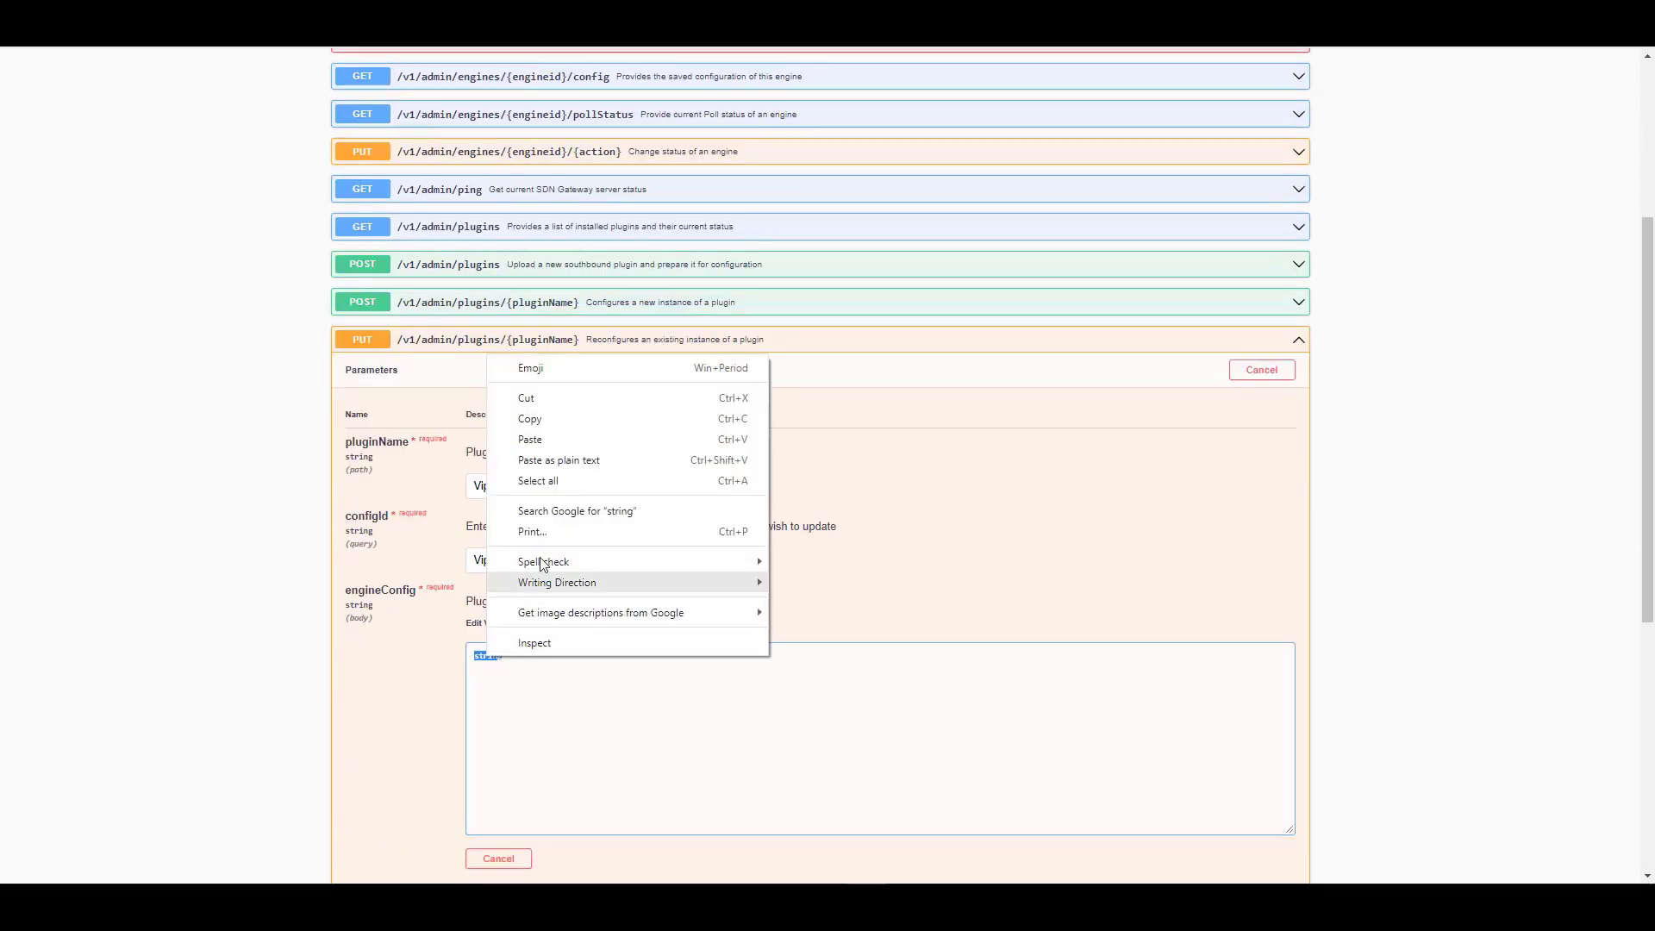
pyautogui.click(536, 453)
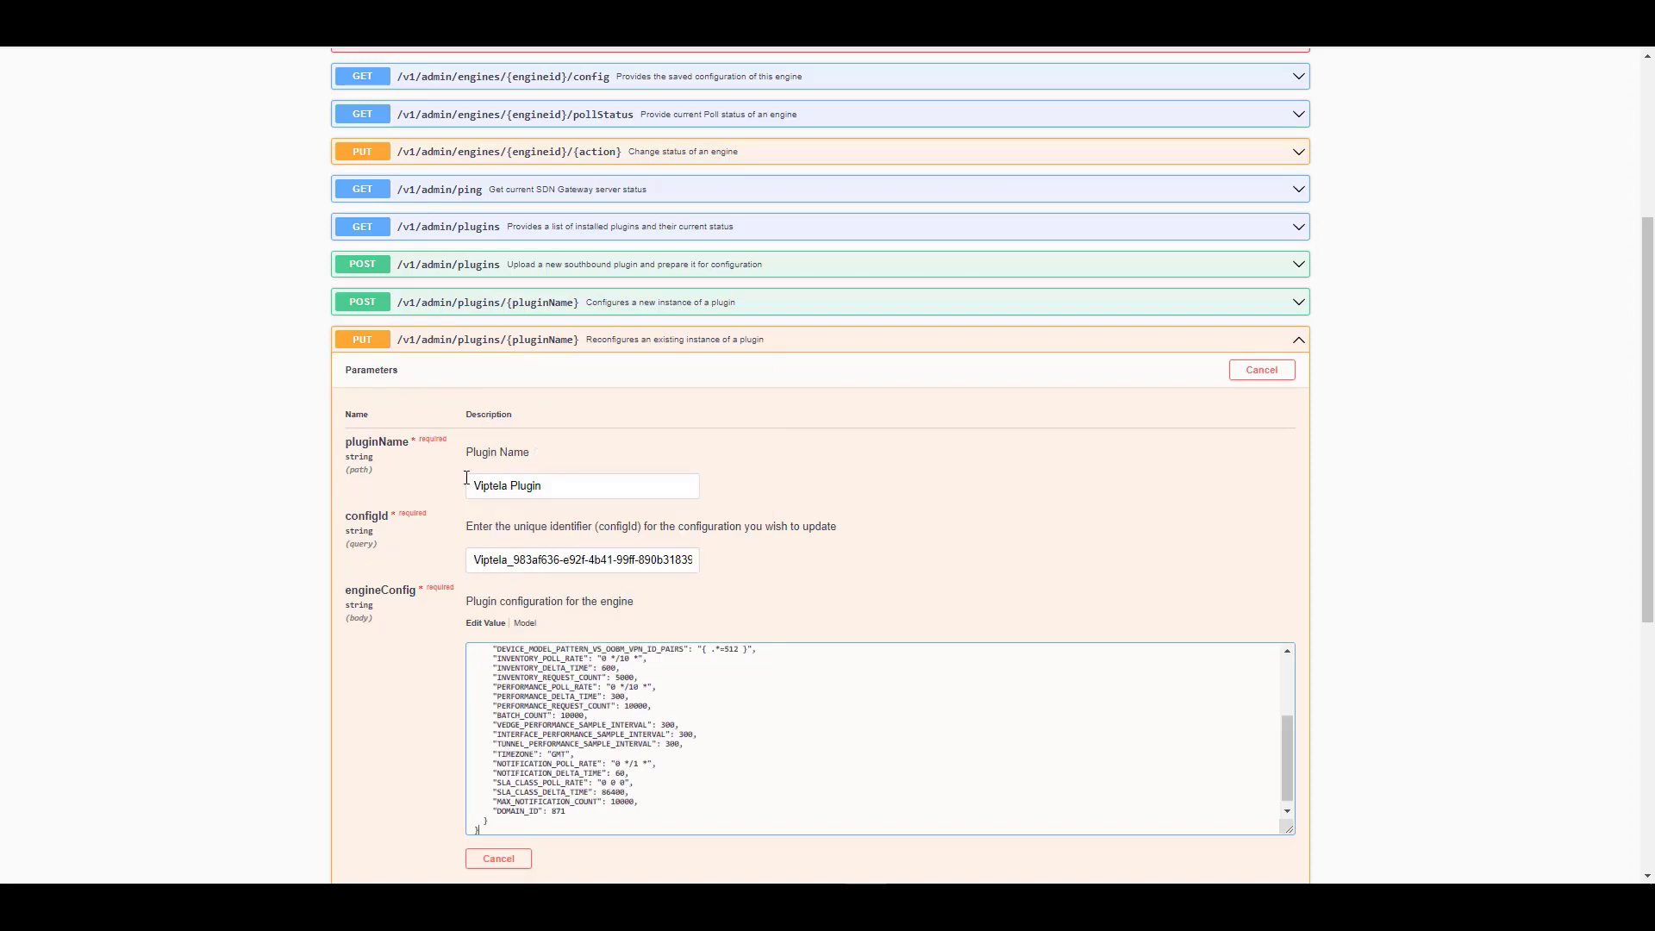
pyautogui.scroll(-4, 459, 484)
pyautogui.click(494, 619)
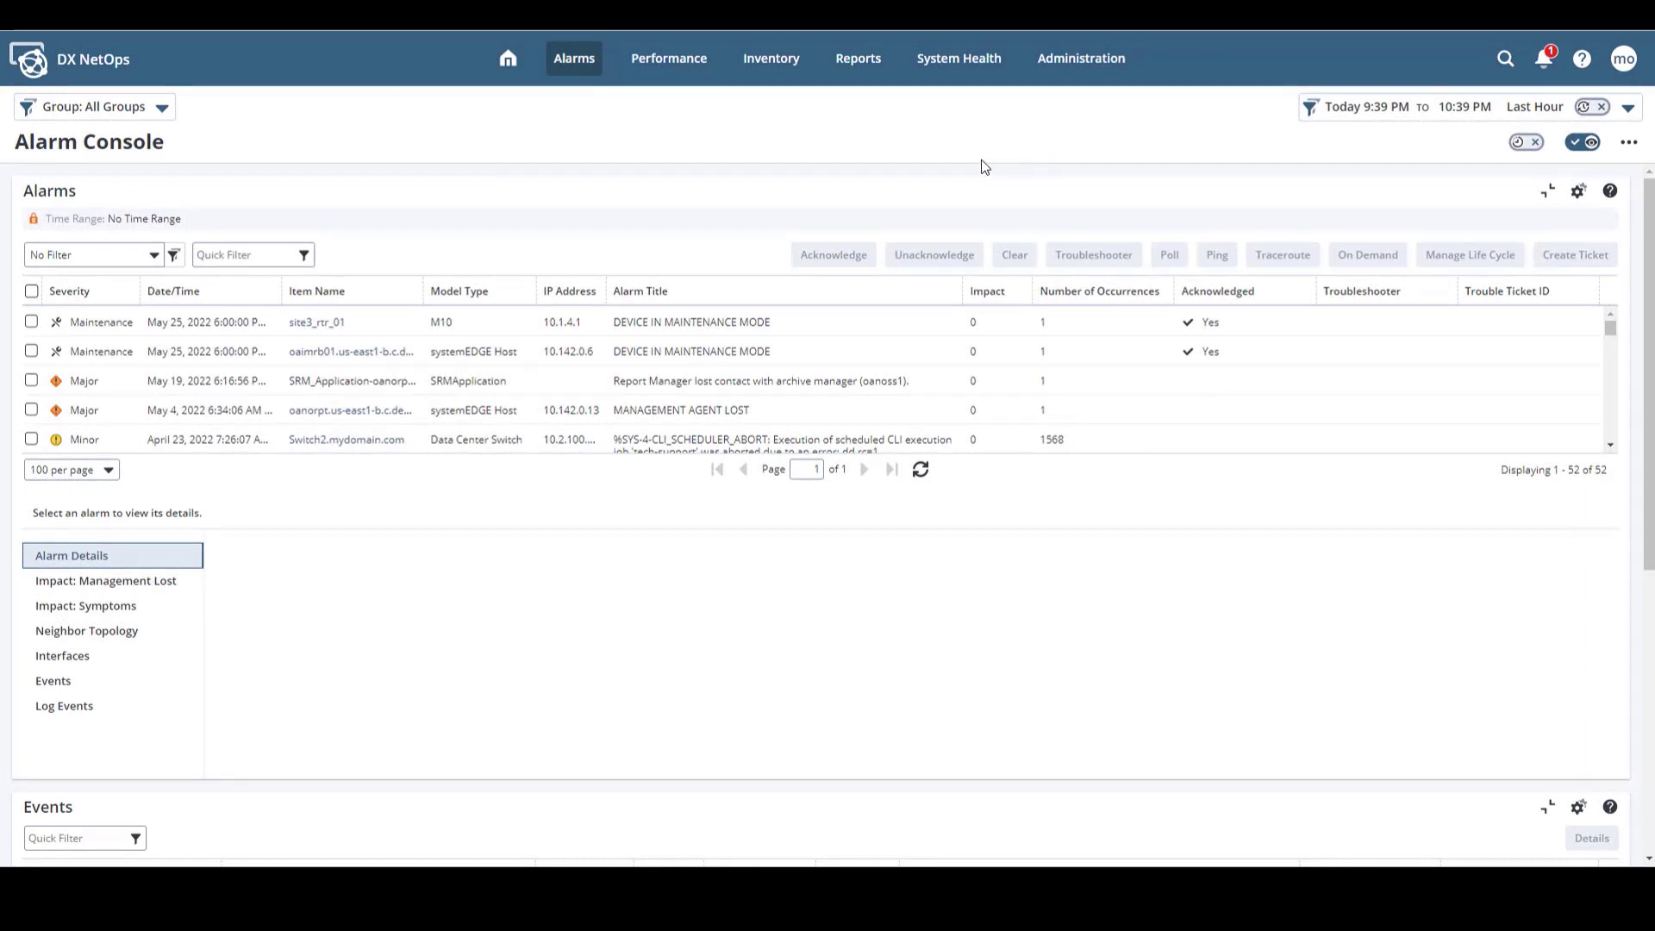
# Go through Administration > VNA Gateways to VNA Plugin Administration, showing Viptela Plugin on 25.142.0.10
pyautogui.click(1084, 60)
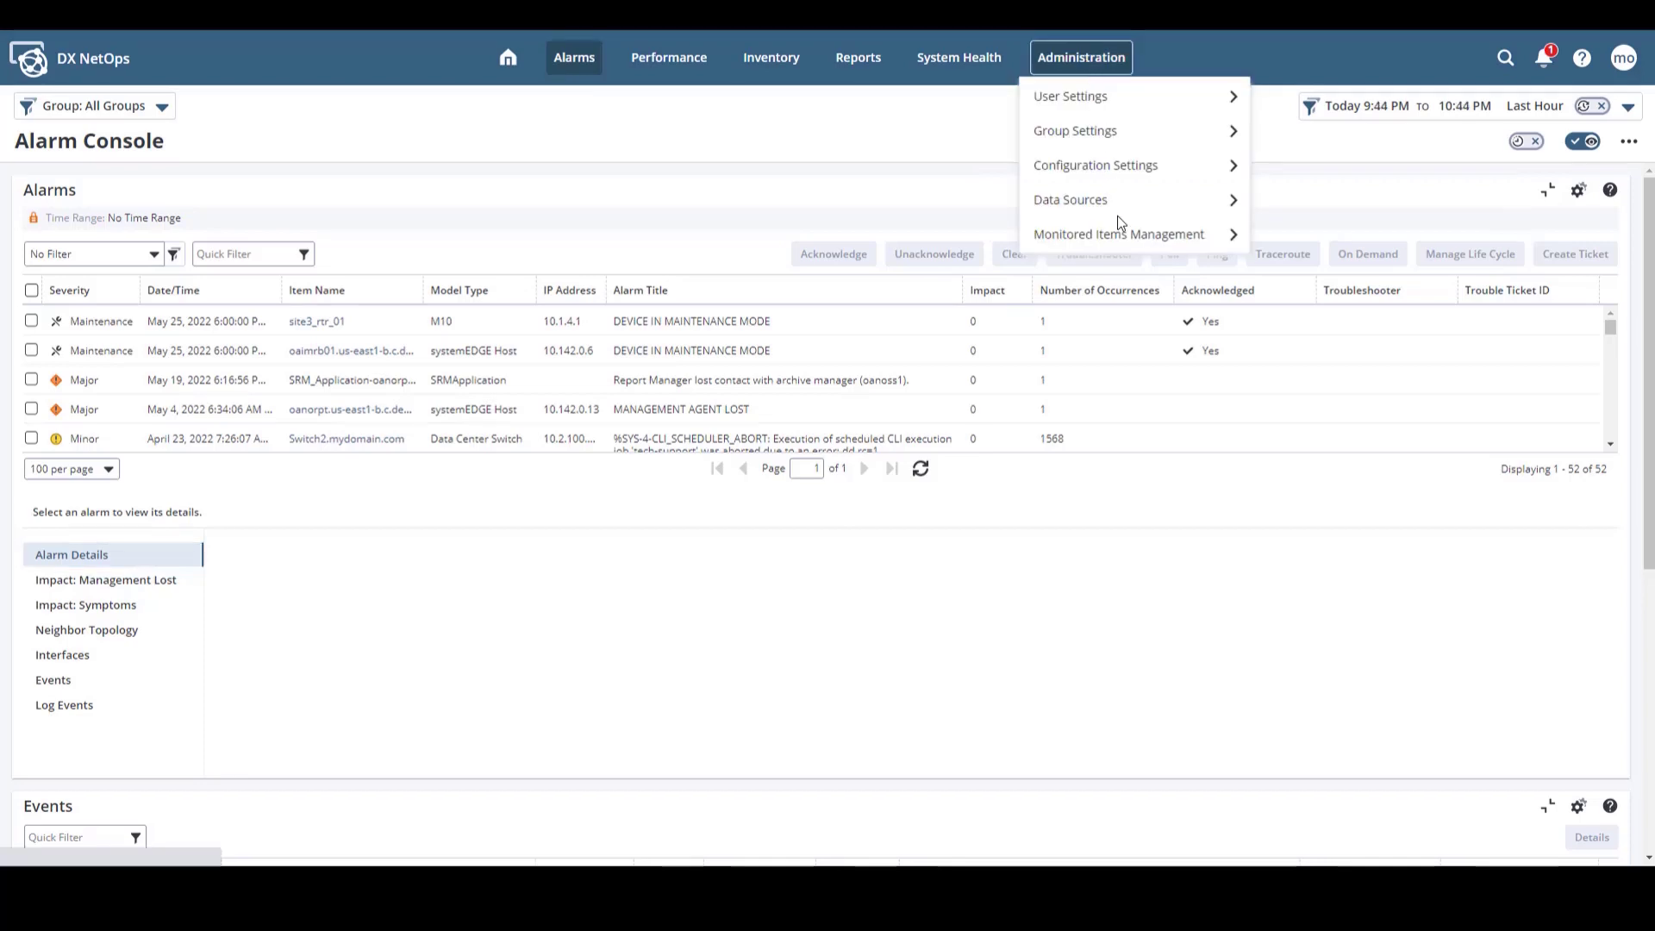
pyautogui.moveTo(1123, 239)
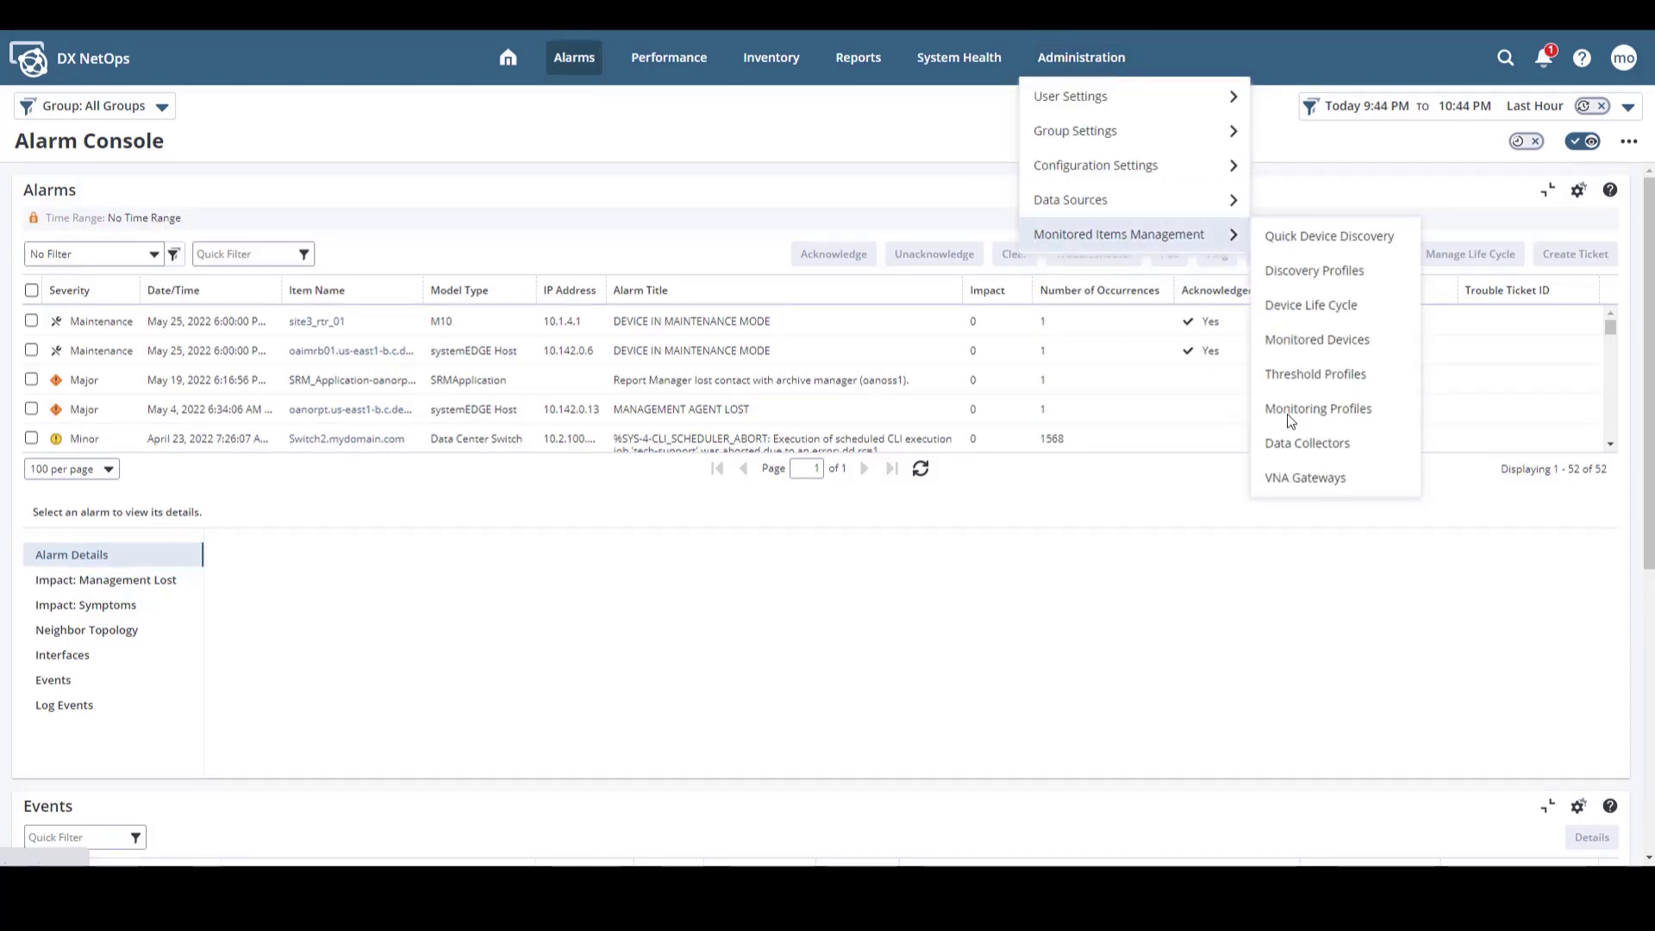
pyautogui.click(1311, 479)
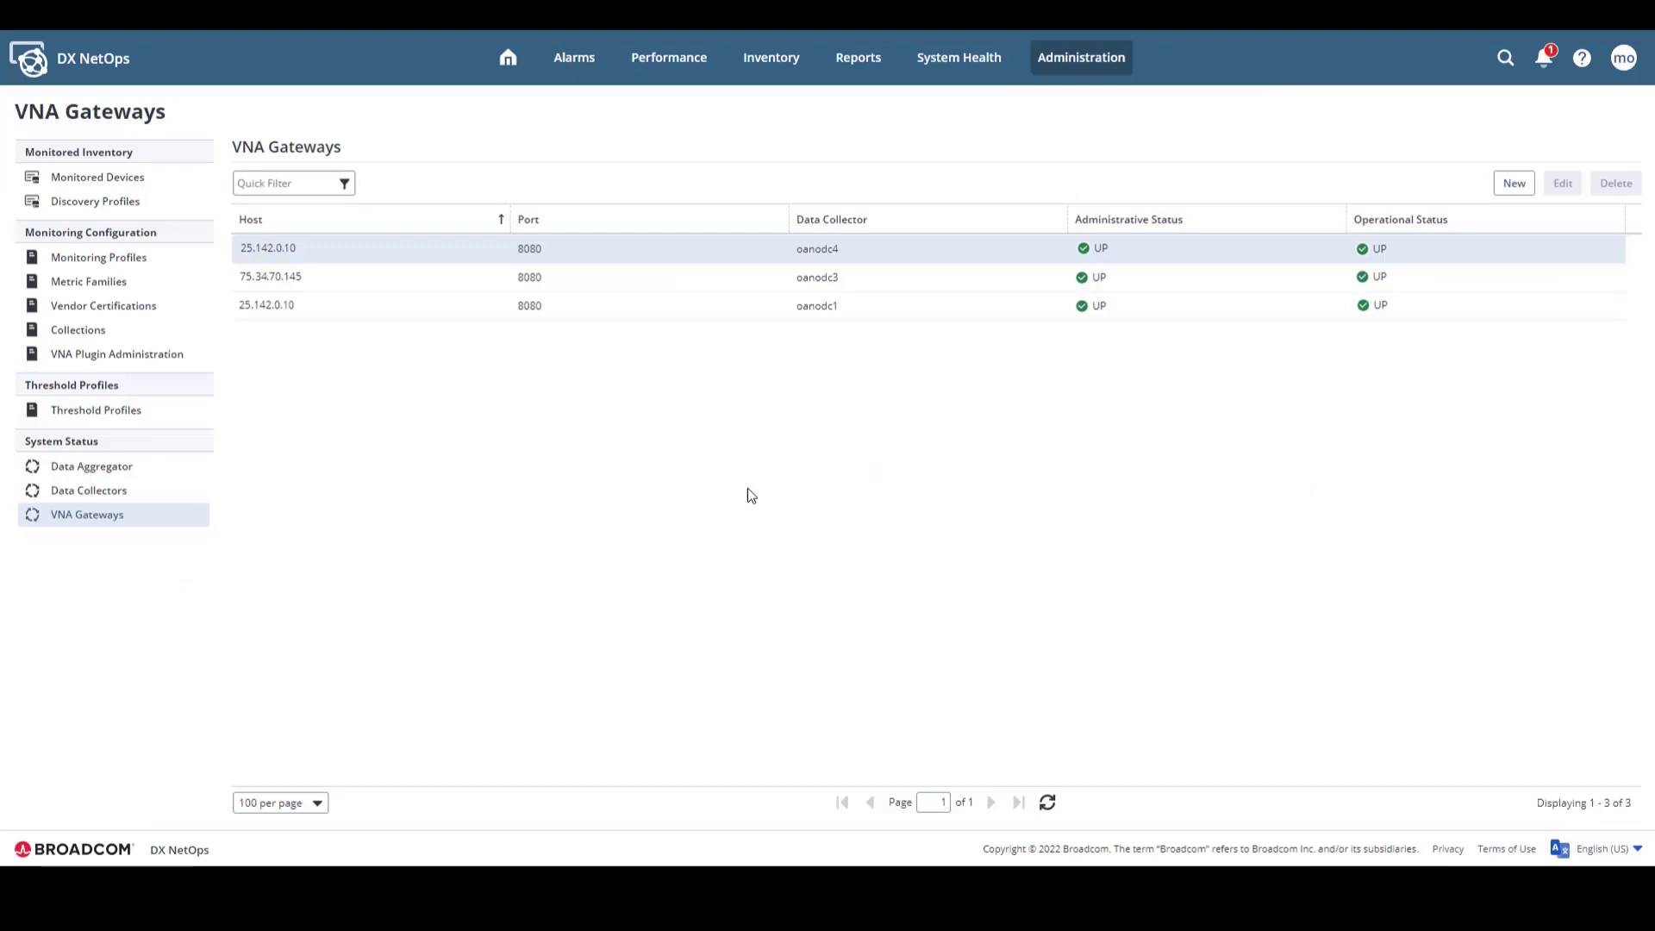
pyautogui.click(147, 354)
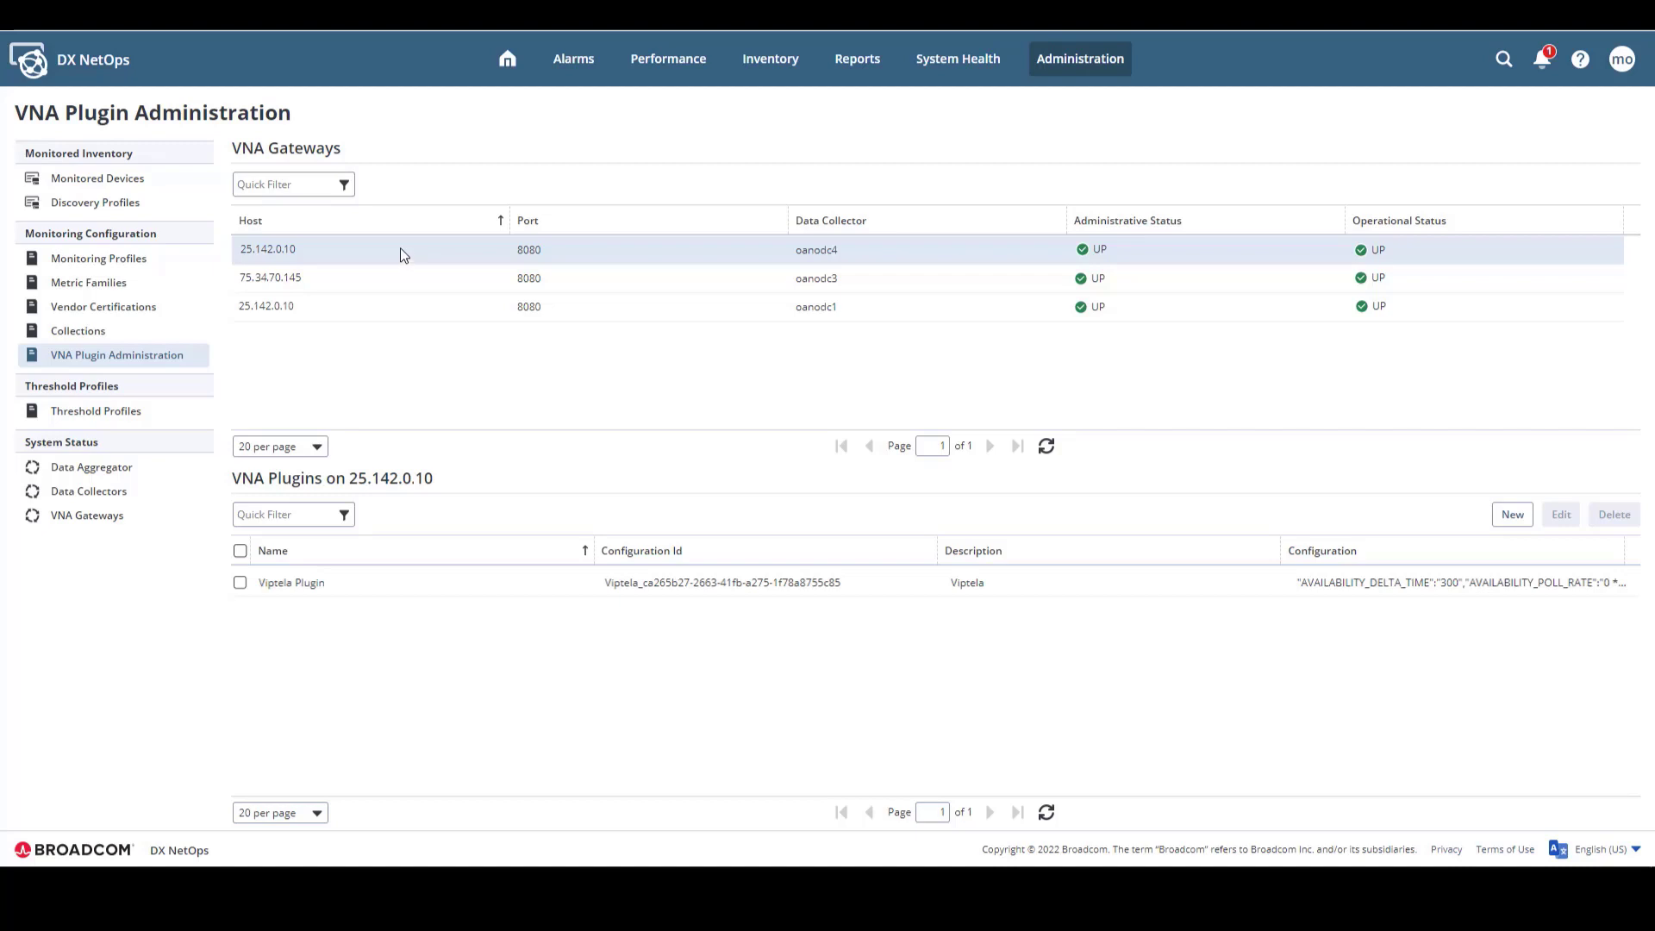
# Edit the Viptela Plugin config, fixing VMANAGE_USER_NAME and pasting the real VMANAGE_PASSWORD, then save
pyautogui.click(240, 581)
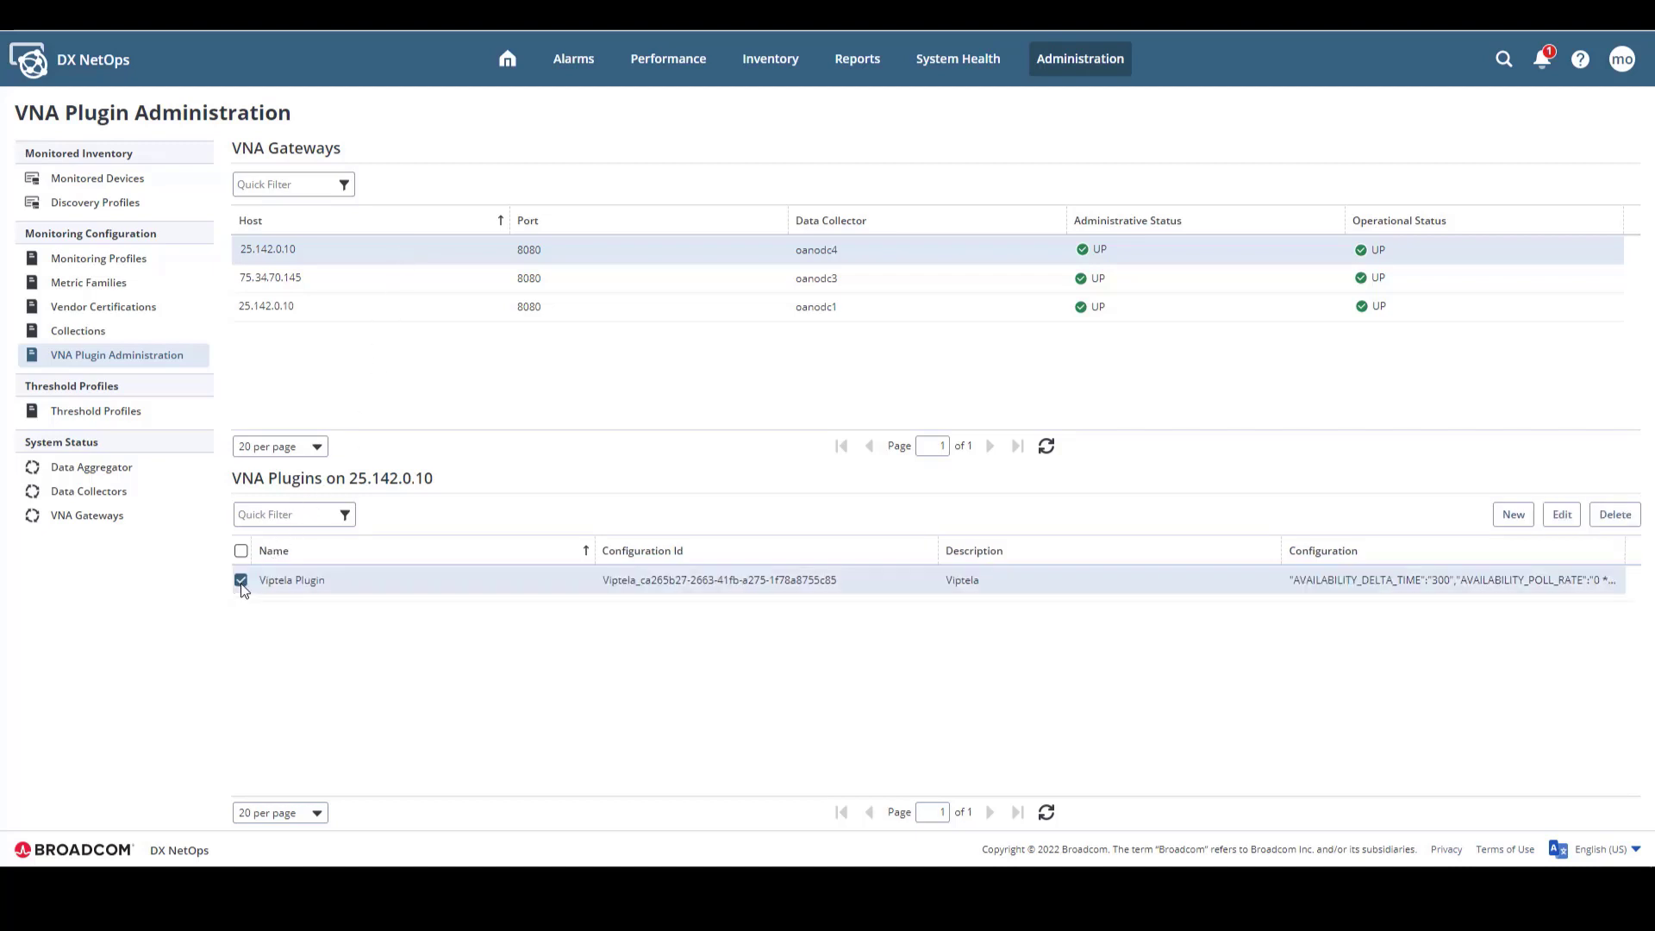
pyautogui.click(1560, 517)
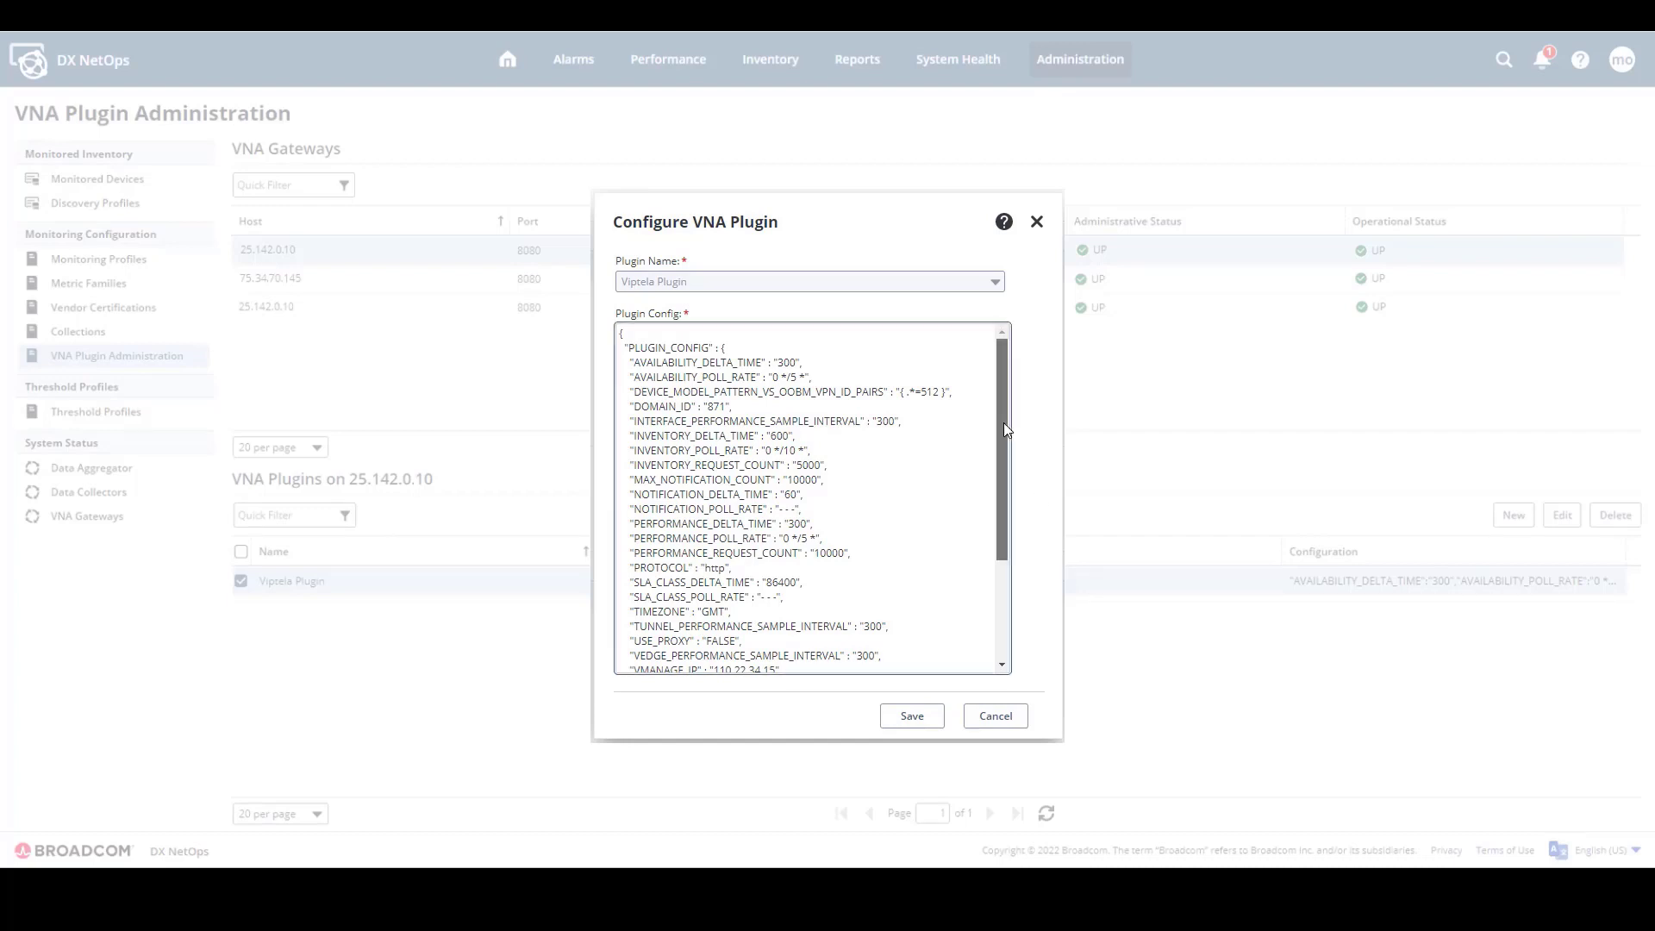
pyautogui.moveTo(1003, 423); pyautogui.dragTo(1002, 553)
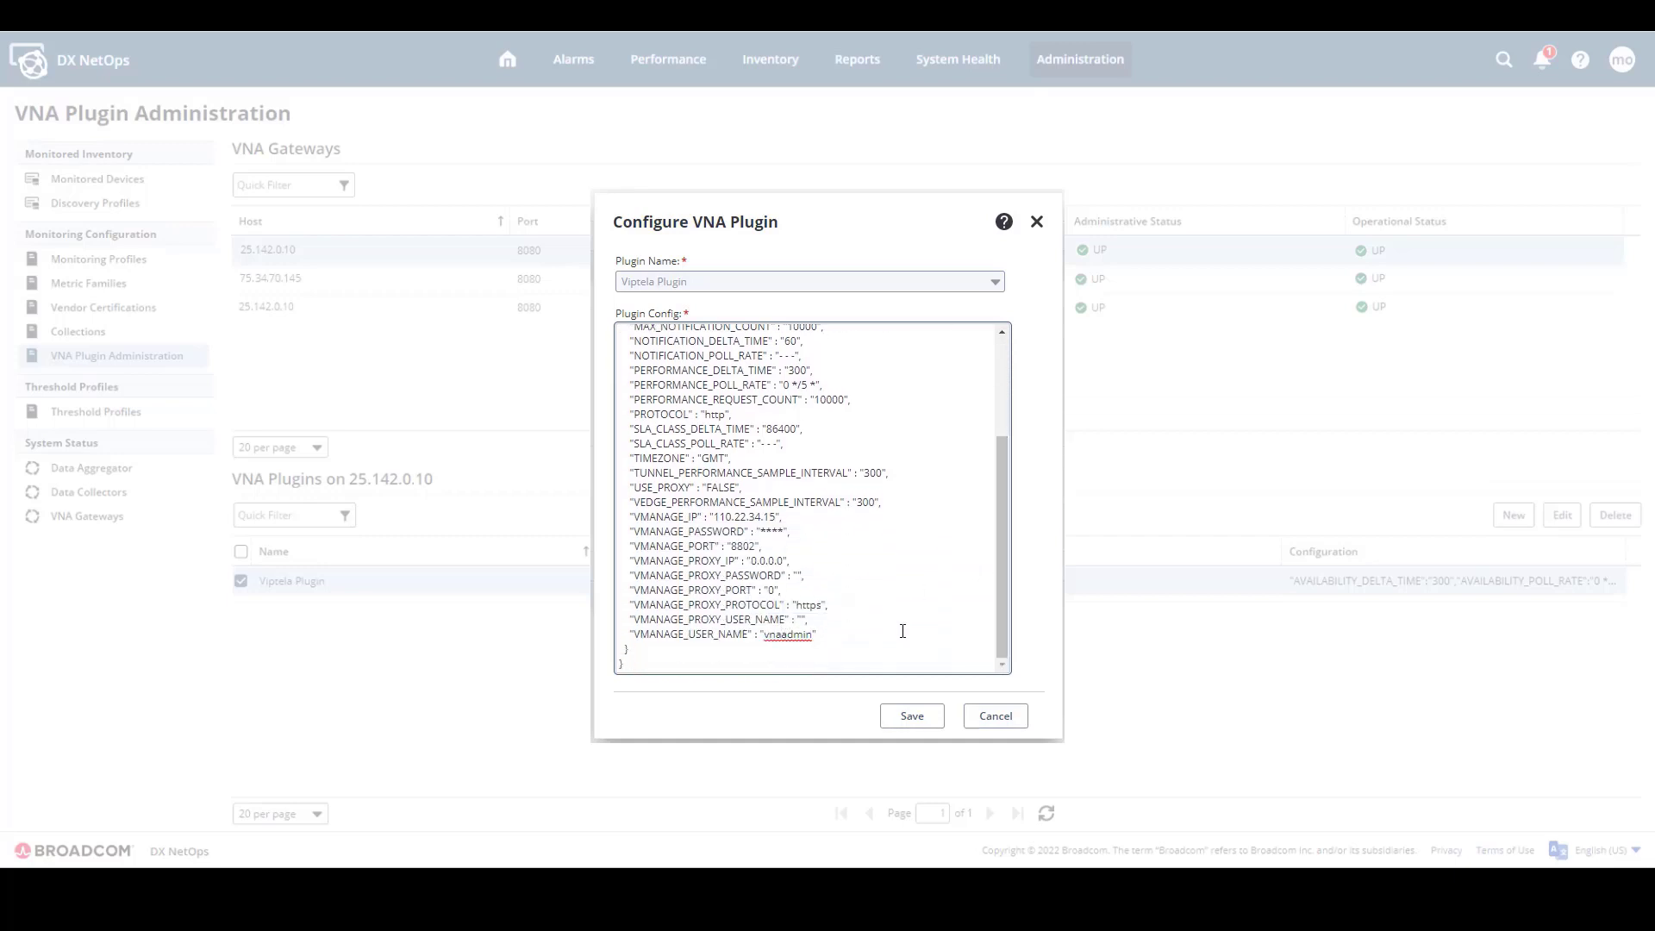
pyautogui.press('BackSpace')
pyautogui.press('BackSpace')
pyautogui.press('BackSpace')
pyautogui.moveTo(782, 532); pyautogui.dragTo(762, 534)
pyautogui.hotkey('ctrl', 'v')
pyautogui.click(912, 717)
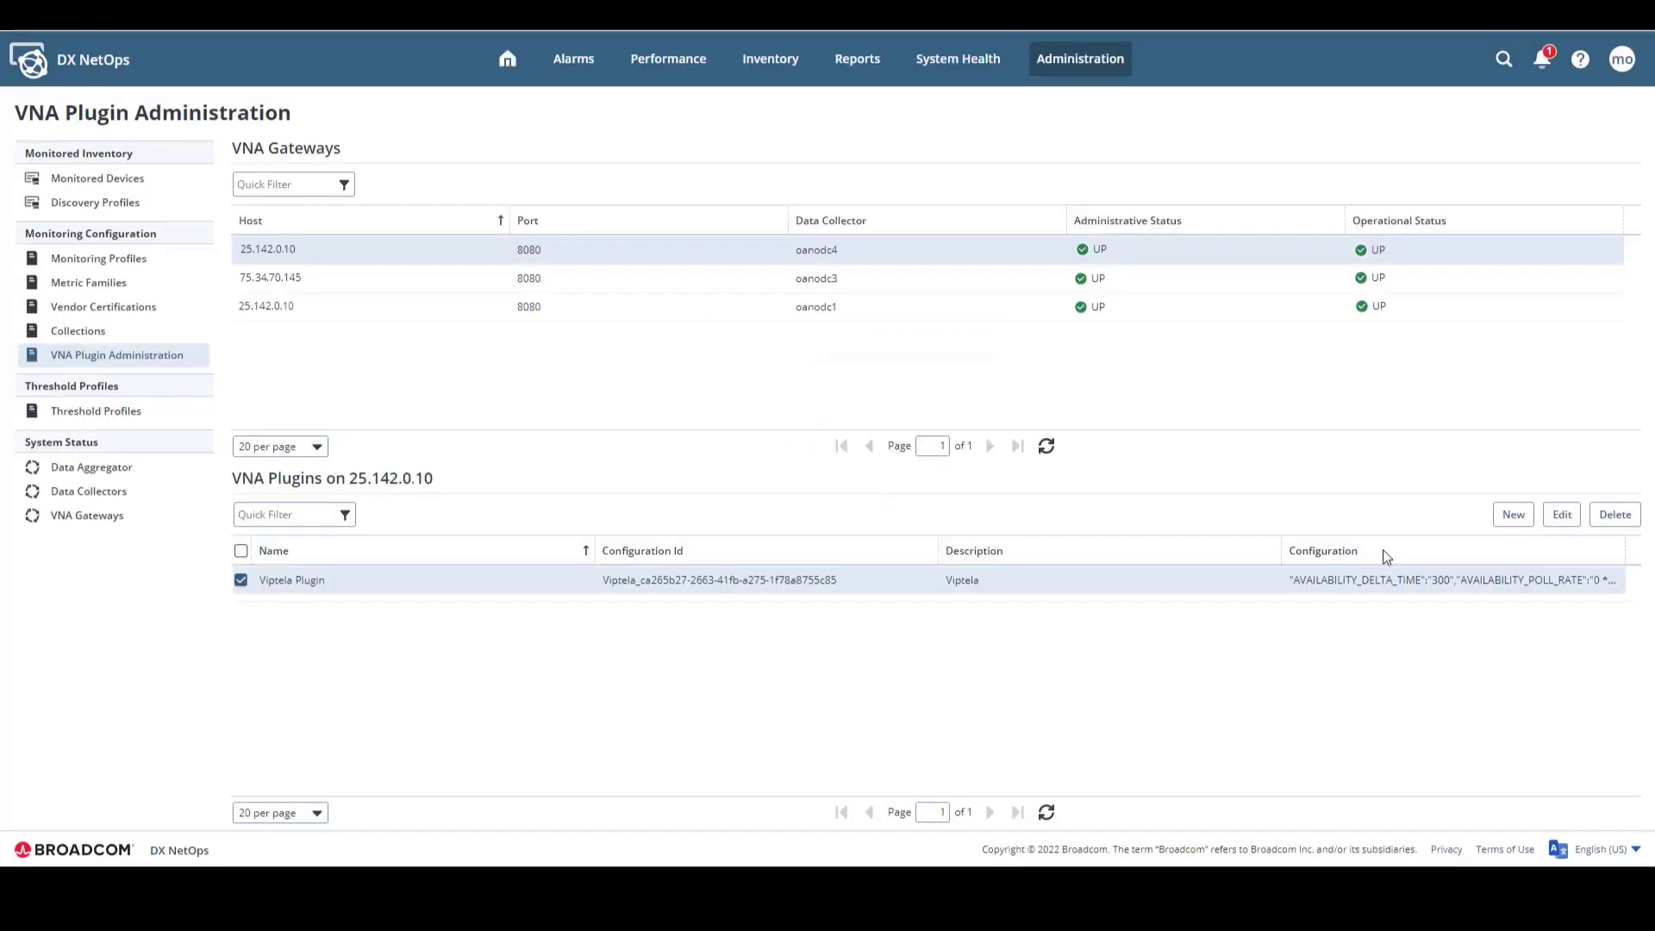